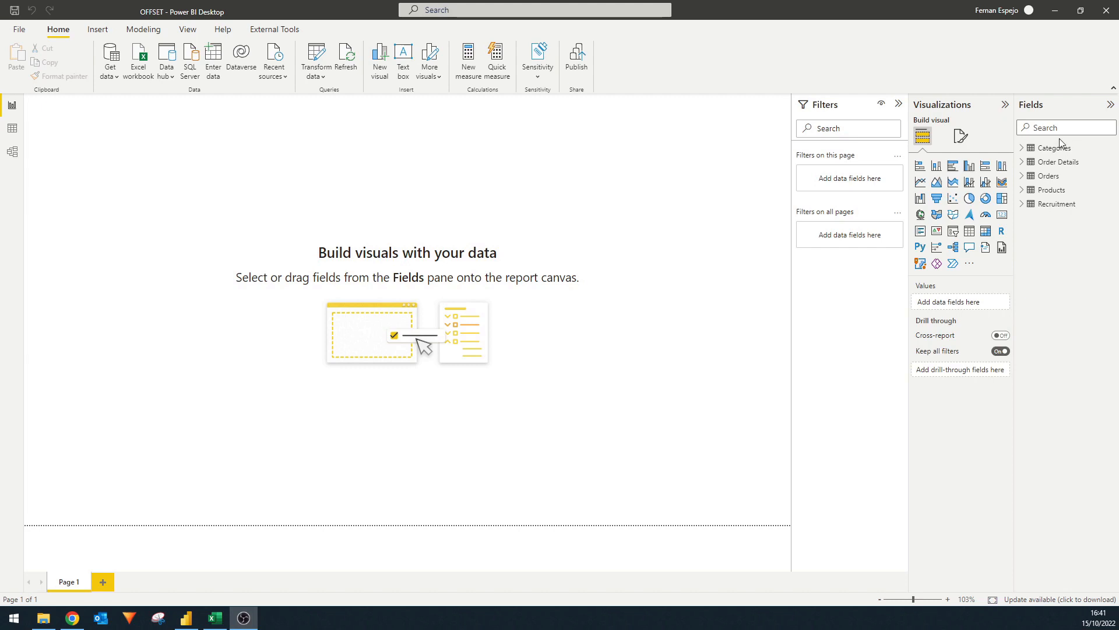
# Expand the Categories, Order Details, Orders and Products tables to show their fields
pyautogui.click(1021, 148)
pyautogui.click(1021, 189)
pyautogui.click(1022, 259)
pyautogui.click(1022, 302)
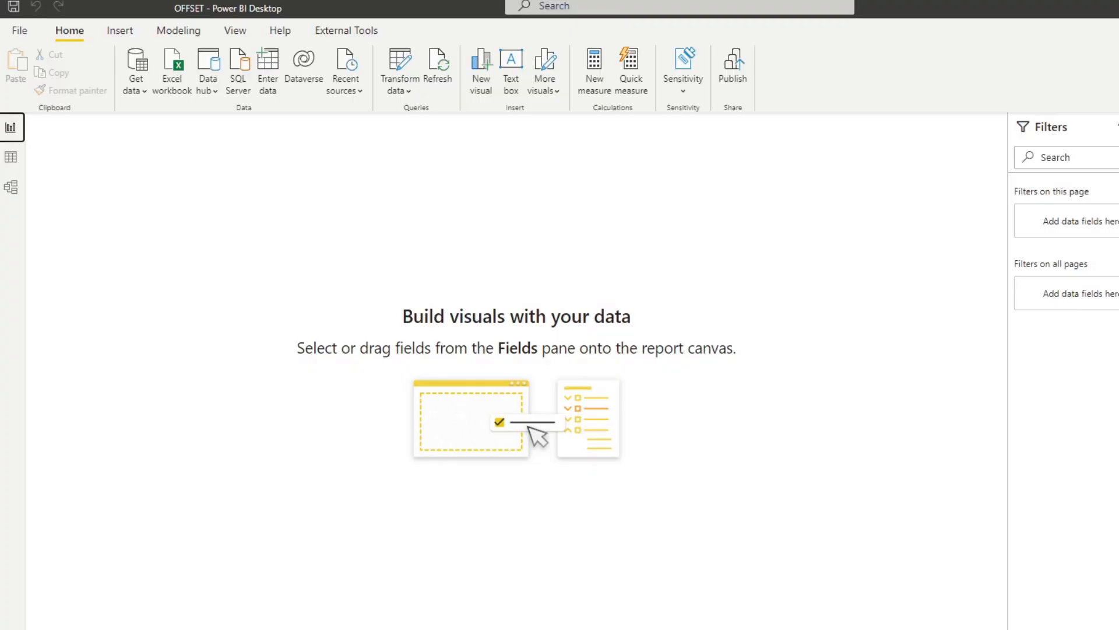
# Examine the relationships between the tables in the data model and return to the report page
pyautogui.click(12, 187)
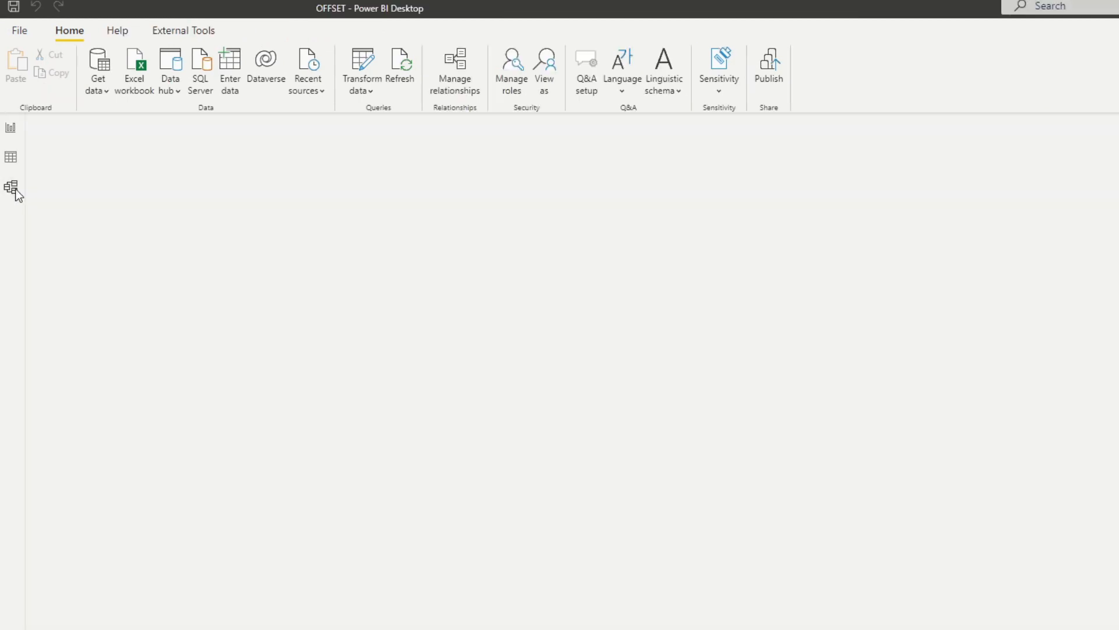
pyautogui.moveTo(732, 352); pyautogui.dragTo(684, 310)
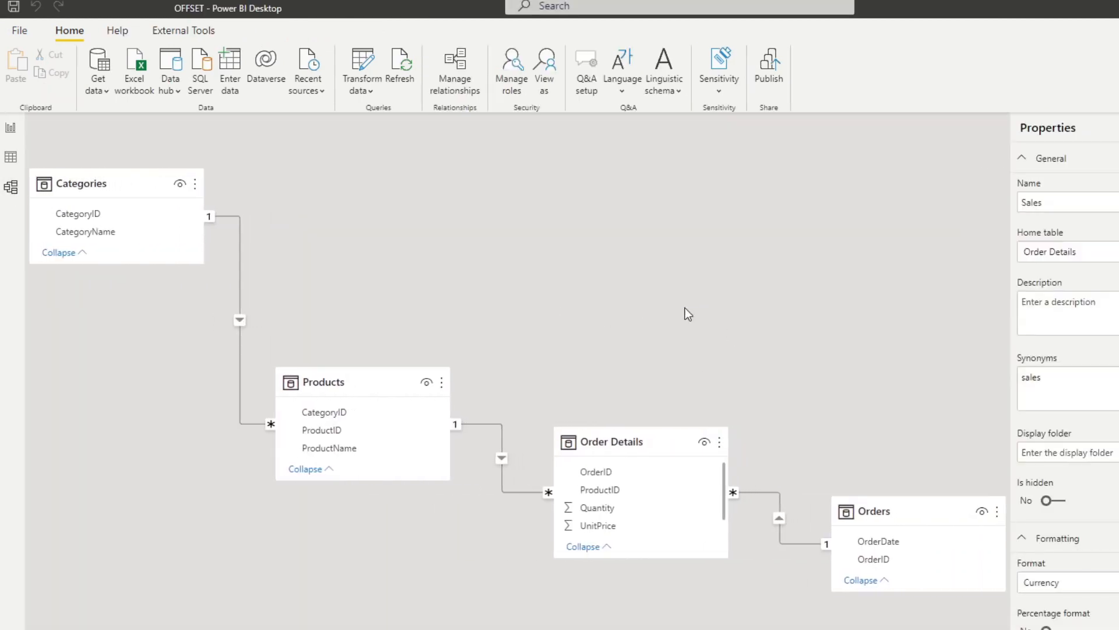
pyautogui.click(11, 127)
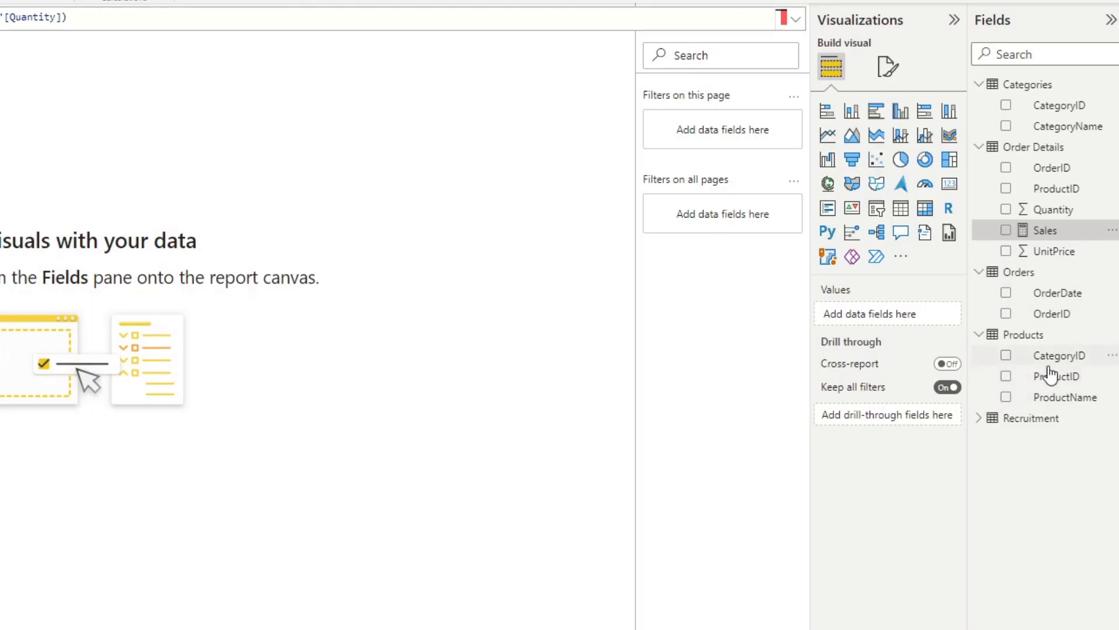
# Create a table visual with ProductName and Sales, enlarged to show many product rows
pyautogui.moveTo(1051, 401); pyautogui.dragTo(397, 195)
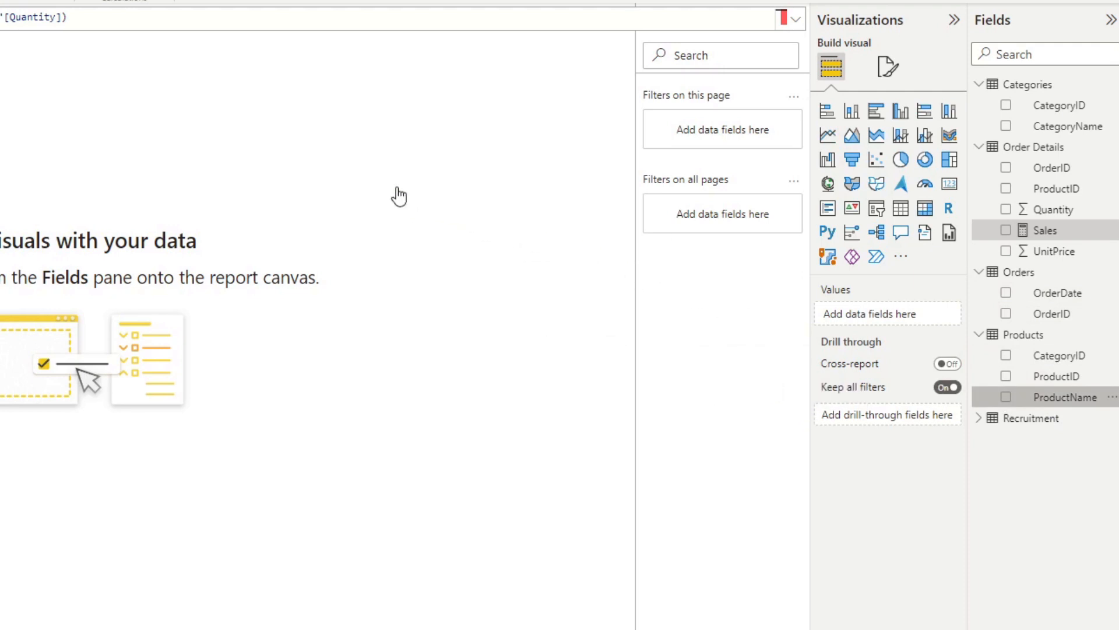
pyautogui.moveTo(1046, 229); pyautogui.dragTo(387, 220)
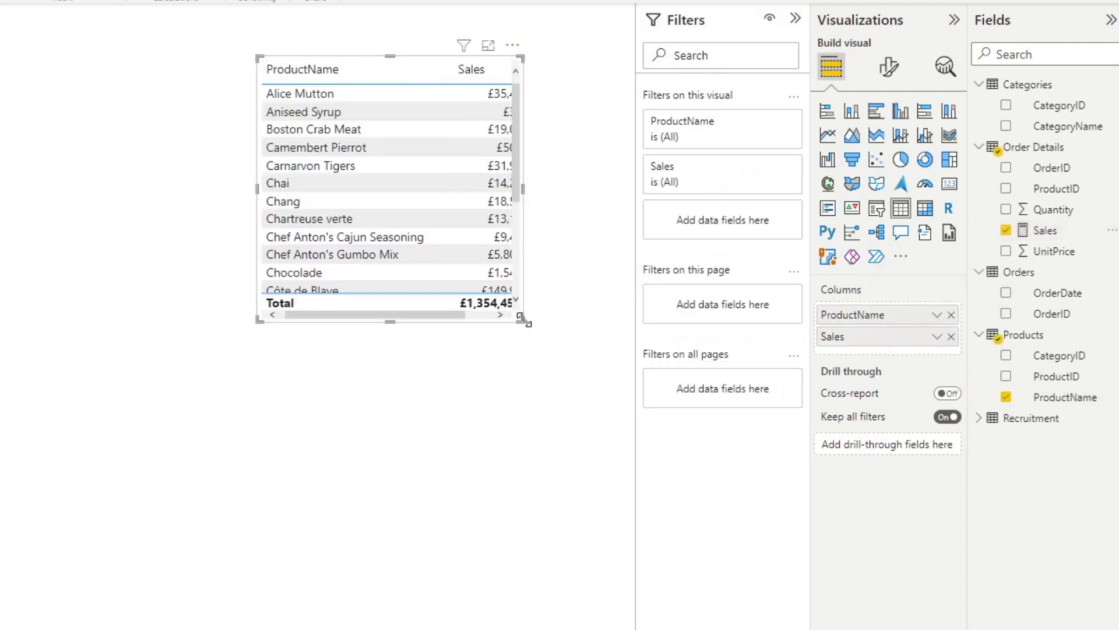
pyautogui.moveTo(522, 320); pyautogui.dragTo(614, 602)
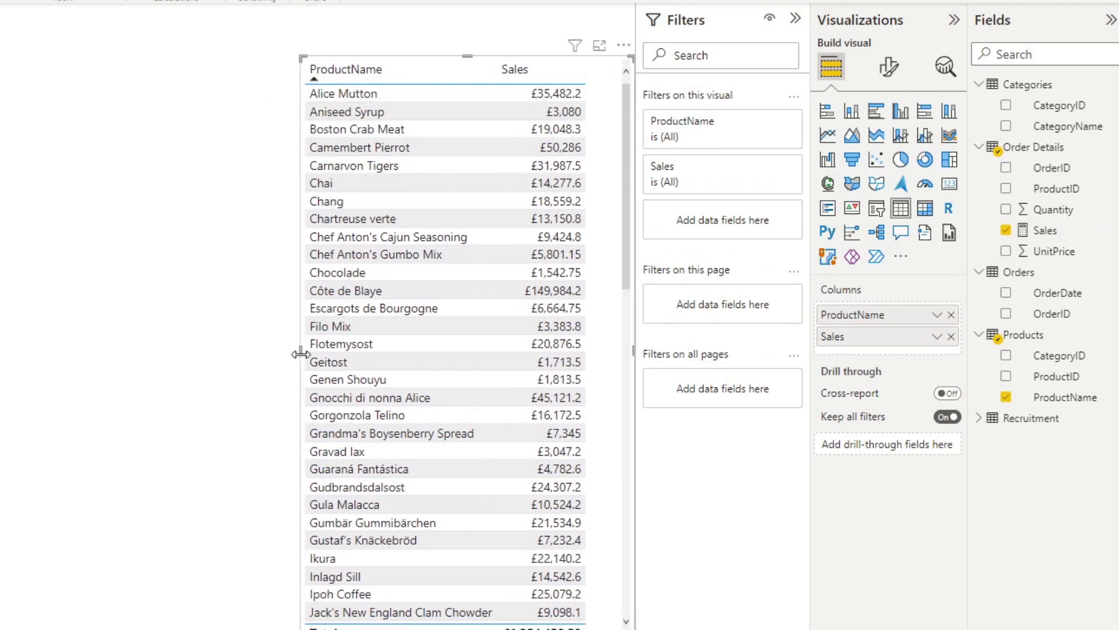
pyautogui.moveTo(299, 354); pyautogui.dragTo(241, 365)
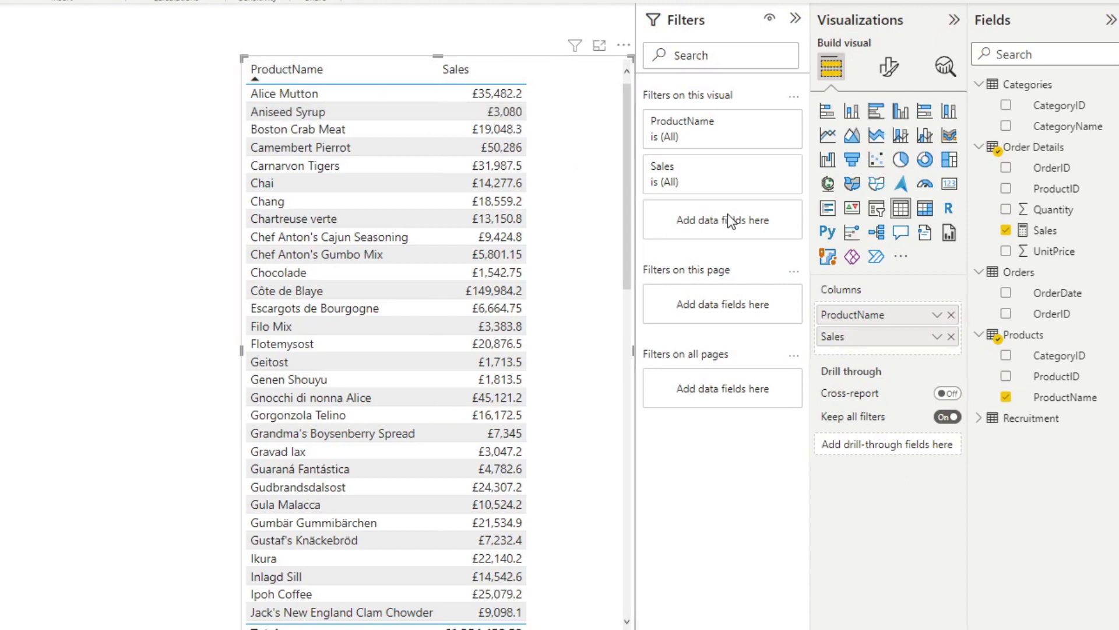
# Create a new measure in the Order Details table
pyautogui.click(1033, 153)
pyautogui.click(431, 108)
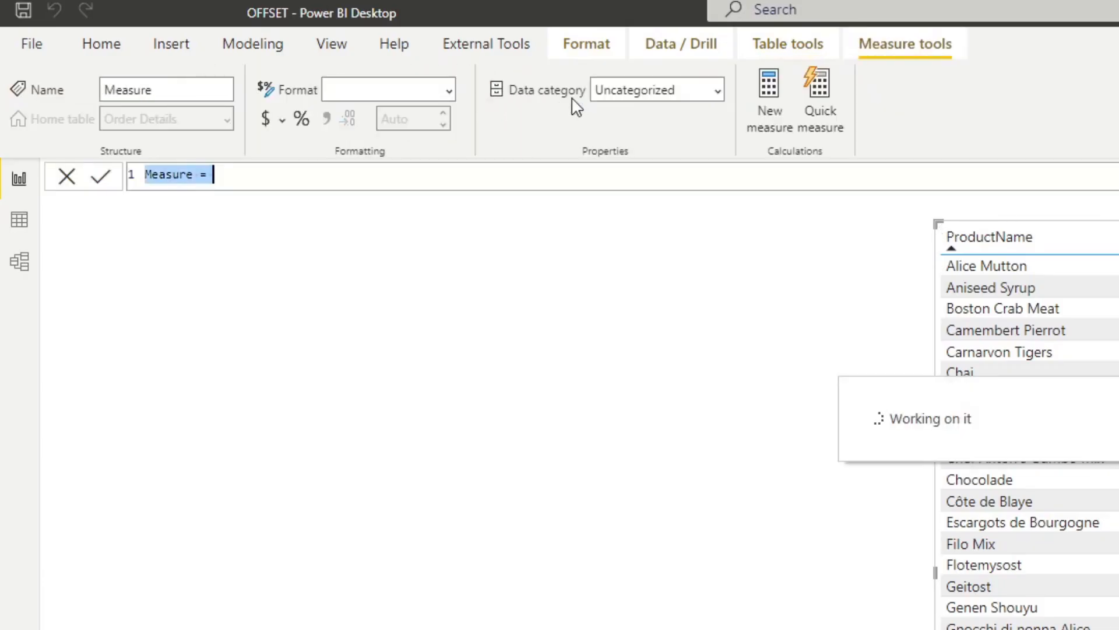
pyautogui.write('O')
pyautogui.write('ffset ')
pyautogui.write('=')
pyautogui.press('BackSpace')
pyautogui.press('BackSpace')
pyautogui.press('BackSpace')
pyautogui.write('Sale')
pyautogui.press('BackSpace')
pyautogui.press('BackSpace')
pyautogui.press('BackSpace')
pyautogui.press('BackSpace')
pyautogui.write('Products')
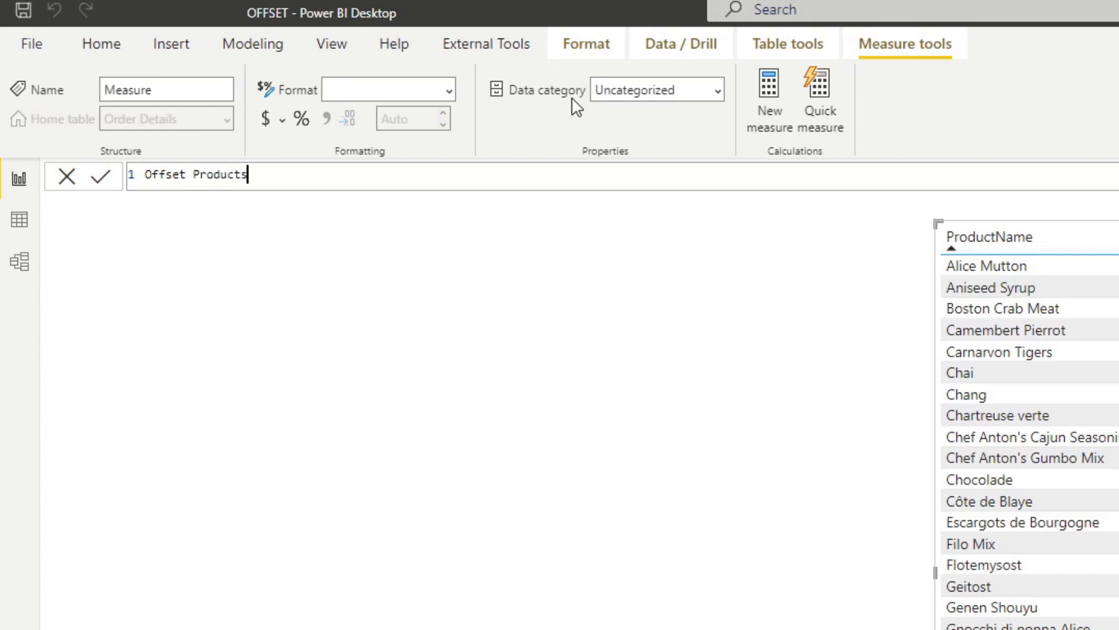
pyautogui.hotkey('ctrl', 'a')
pyautogui.write('Differ')
pyautogui.press('BackSpace')
pyautogui.press('BackSpace')
# Name the new measure Products Sales Difference in its formula
pyautogui.hotkey('ctrl', 'a')
pyautogui.write('Products Sales Dif')
pyautogui.write('e =')
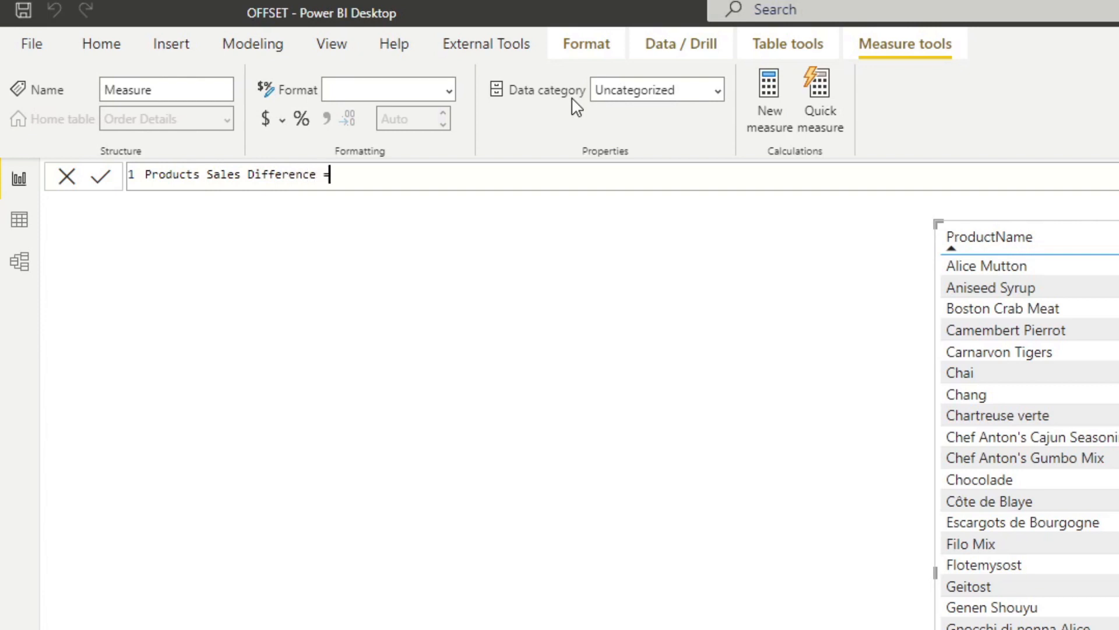
# Begin the measure's formula with CALCULATE, using [Sales] as the expression on its own line
pyautogui.write(' CALC')
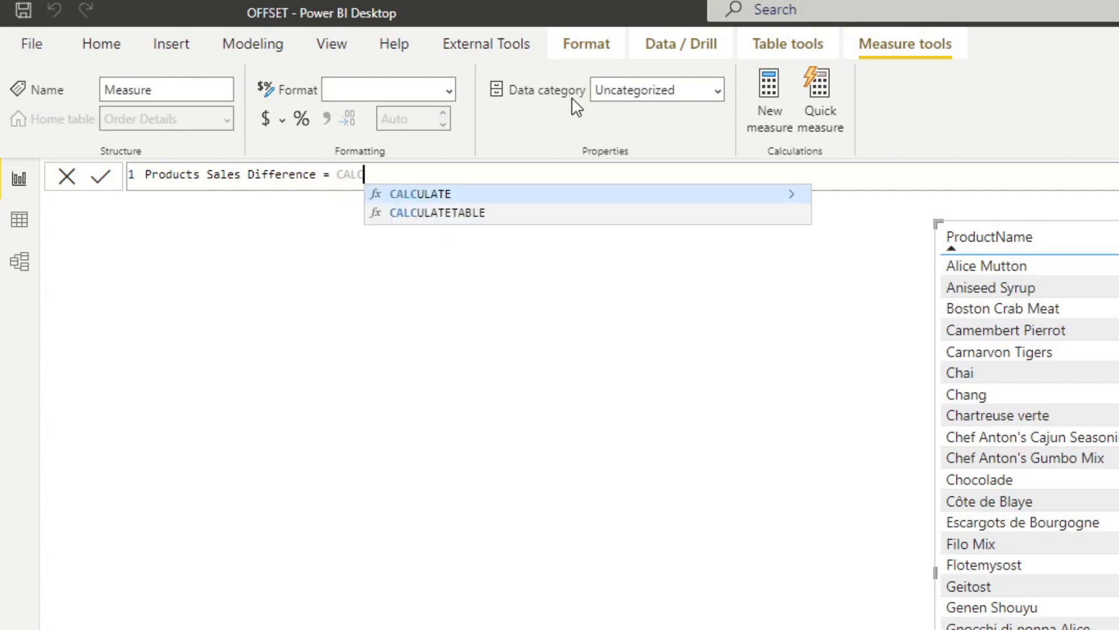
pyautogui.press('Tab')
pyautogui.hotkey('shift', 'Return')
pyautogui.write('Sal')
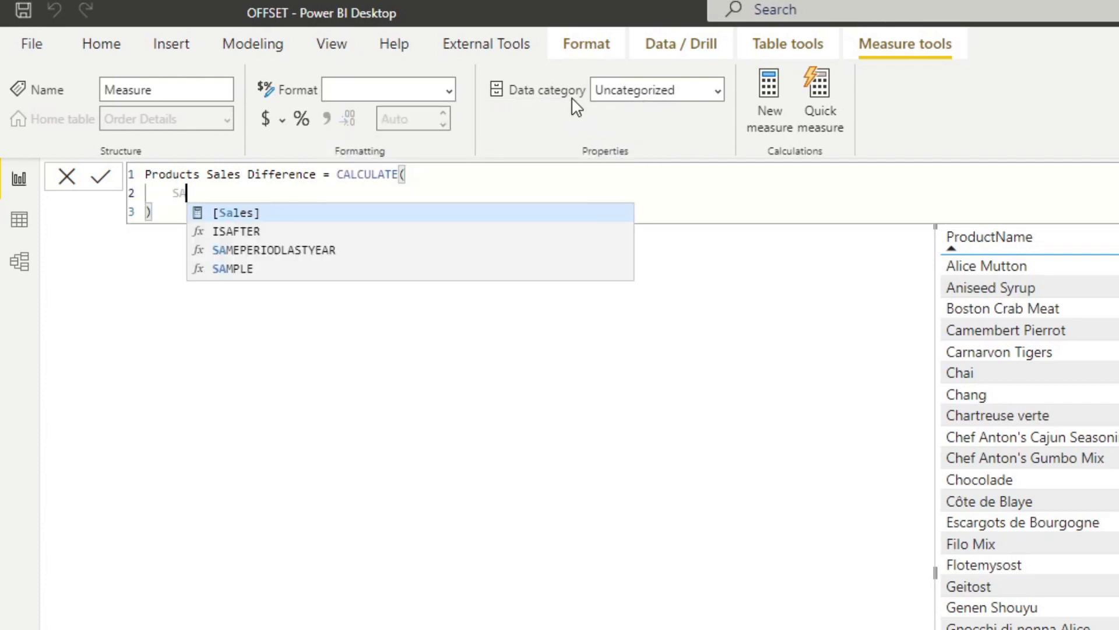
pyautogui.press('Tab')
pyautogui.hotkey('shift', 'Return')
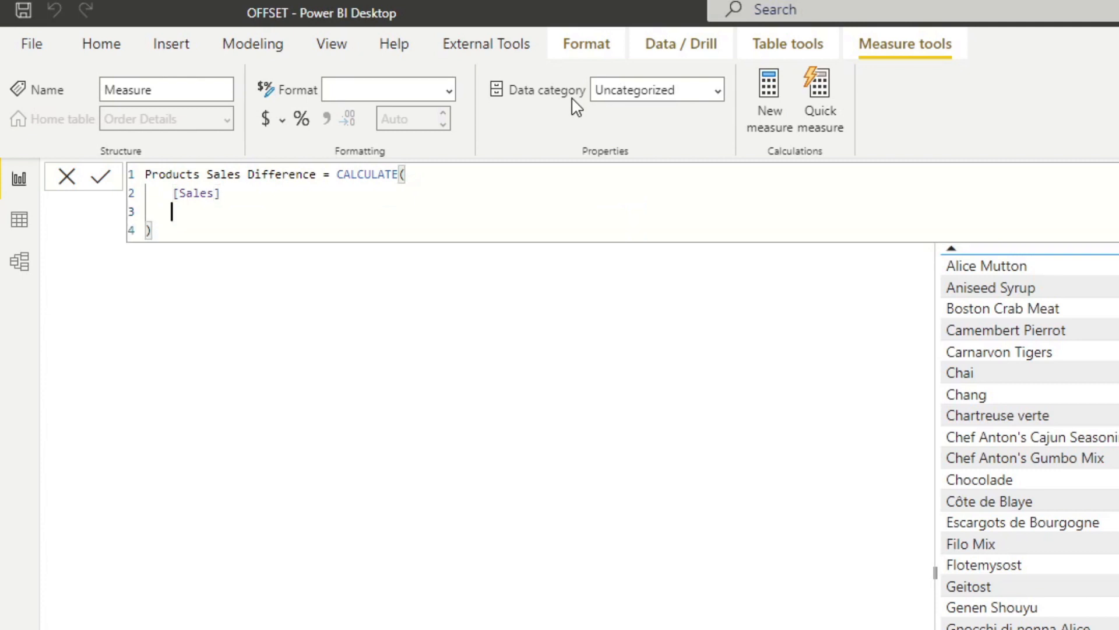
# Add OFFSET as the CALCULATE filter argument, with a row offset of -1 on a separate line
pyautogui.write(',')
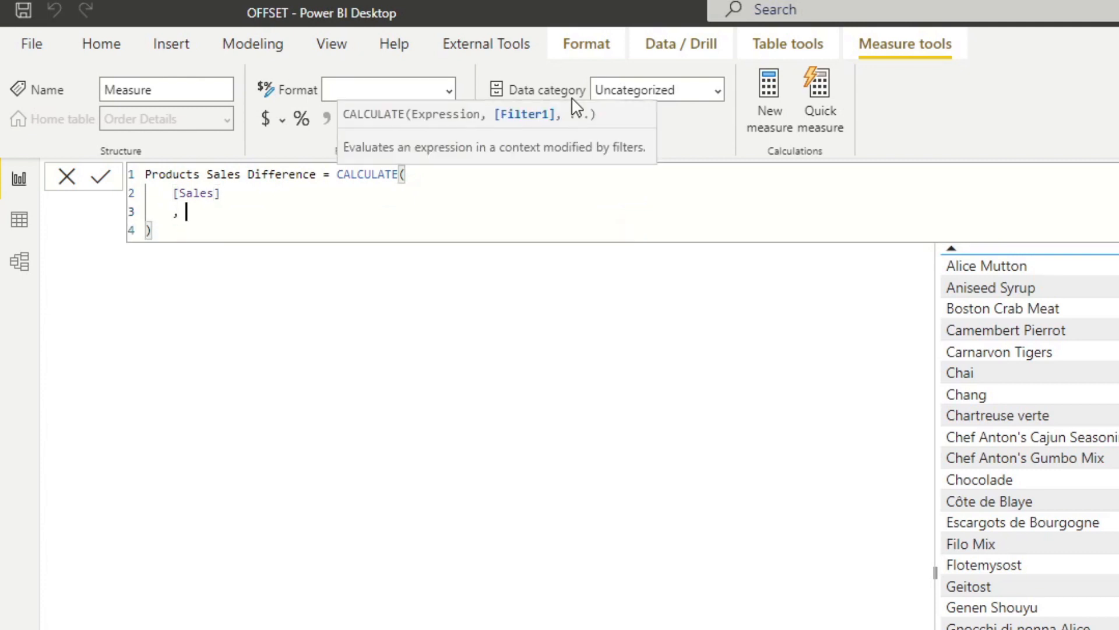
pyautogui.write('OFFSET()')
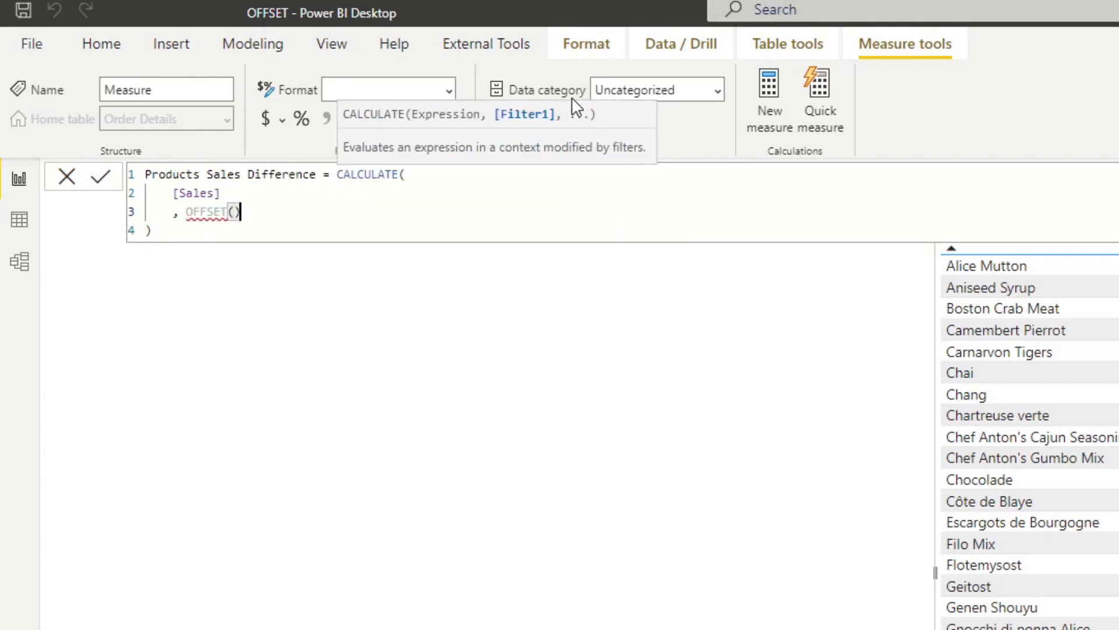
pyautogui.press('Left')
pyautogui.hotkey('shift', 'Return')
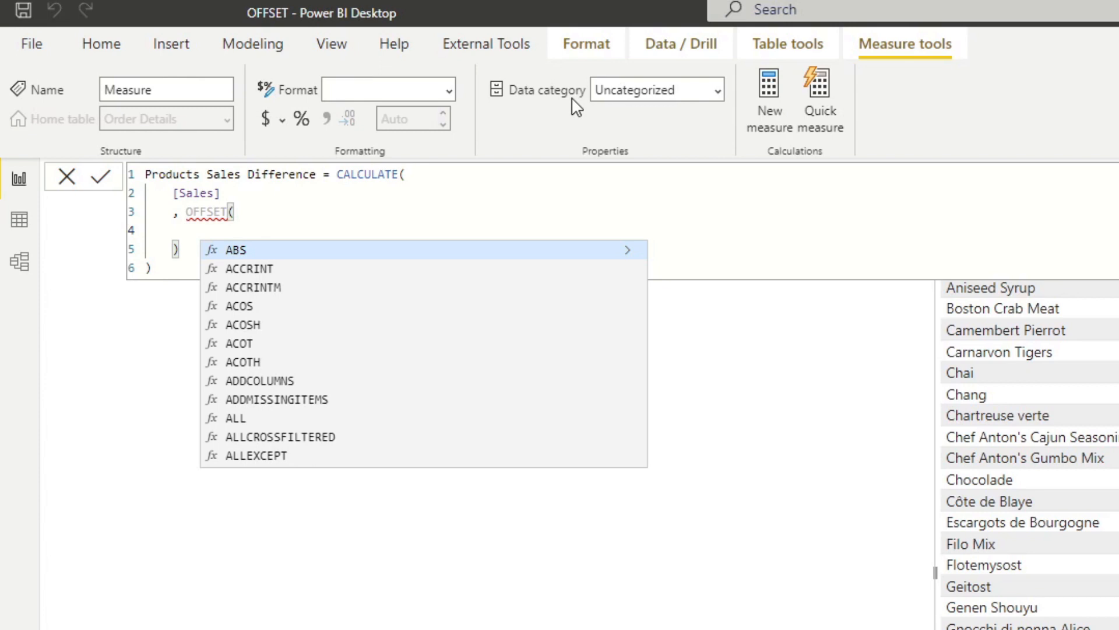
pyautogui.write('-1')
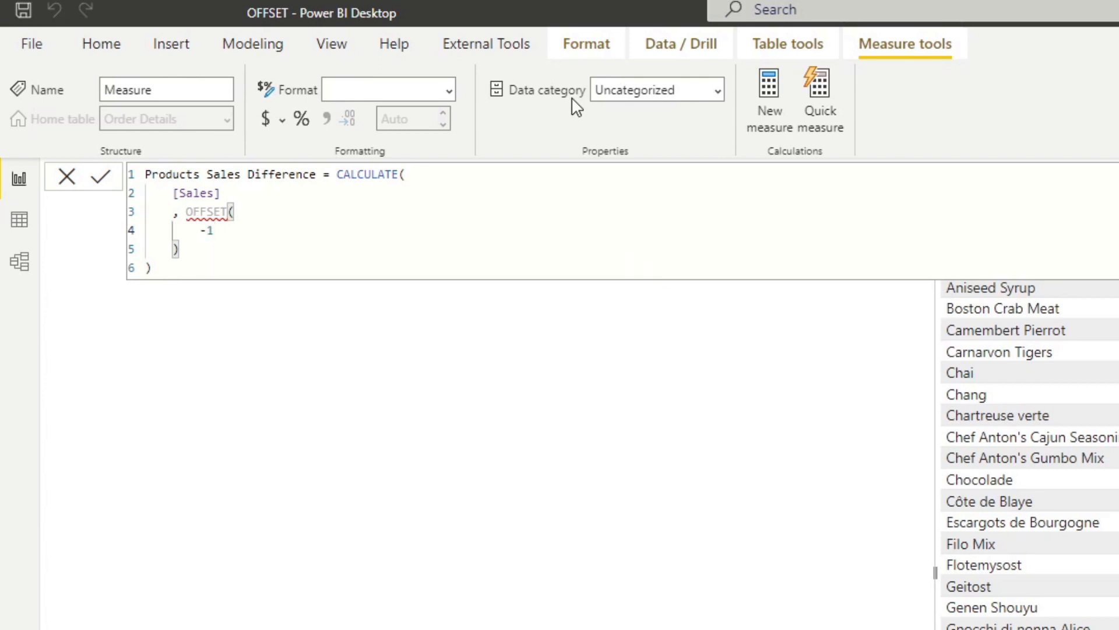
pyautogui.press('Return')
# Add ALLSELECTED(Products[ProductName]) as the second argument of OFFSET
pyautogui.write(',')
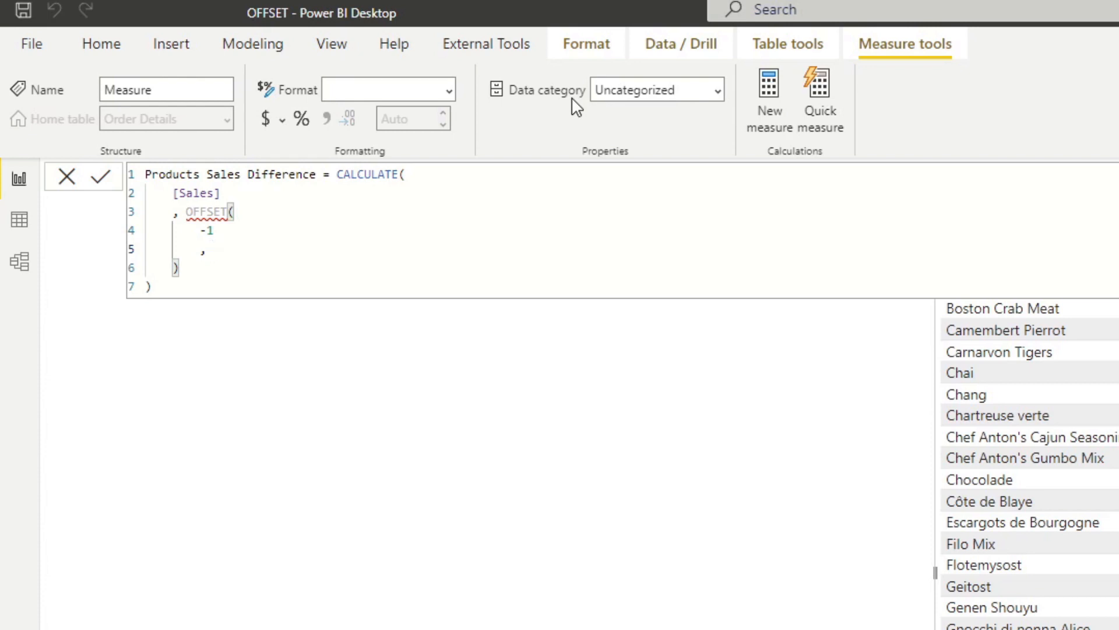
pyautogui.write('ALLSE')
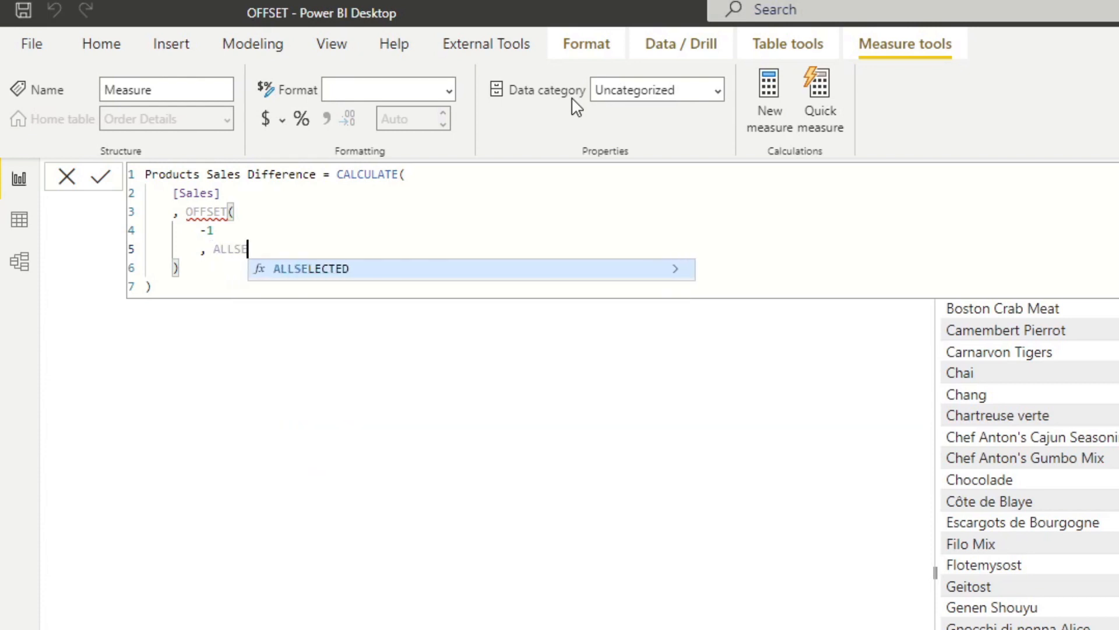
pyautogui.press('Tab')
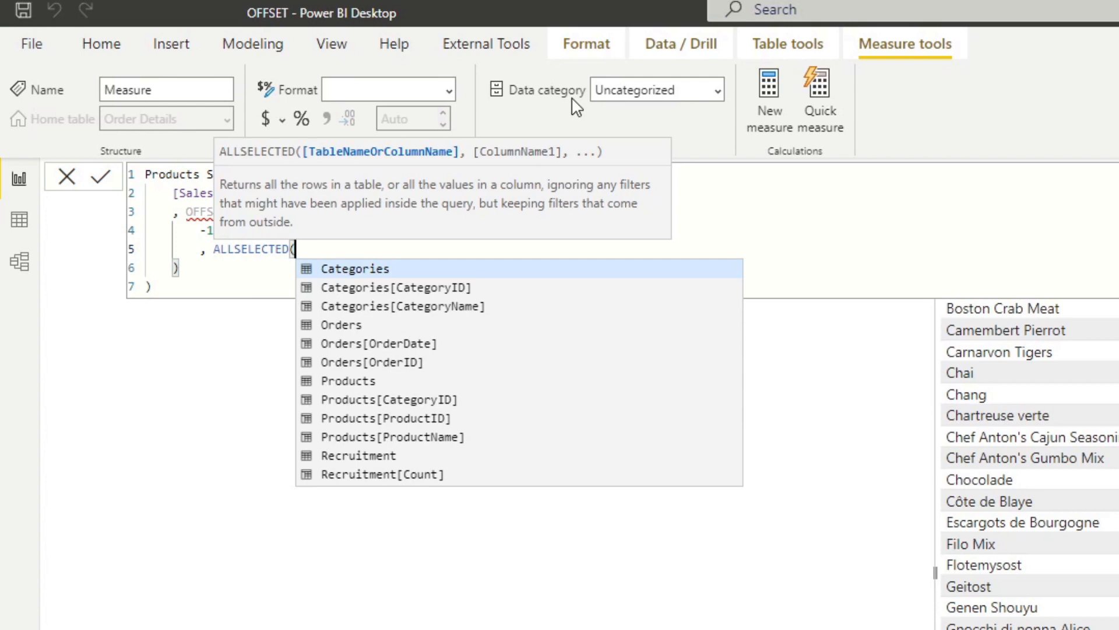
pyautogui.write('Produ')
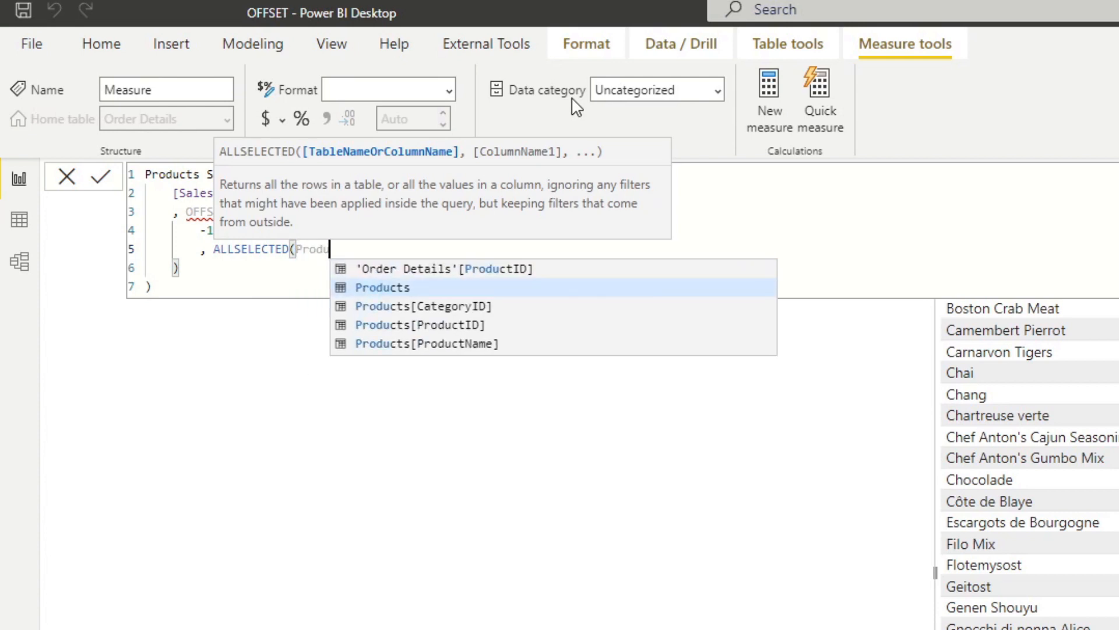
pyautogui.press('Down')
pyautogui.press('Down')
pyautogui.press('Down')
pyautogui.press('Tab')
pyautogui.write(')')
pyautogui.hotkey('shift', 'Return')
# Add ORDERBY(Products[ProductName], ASC) as the third argument of OFFSET and commit the measure
pyautogui.write(', ')
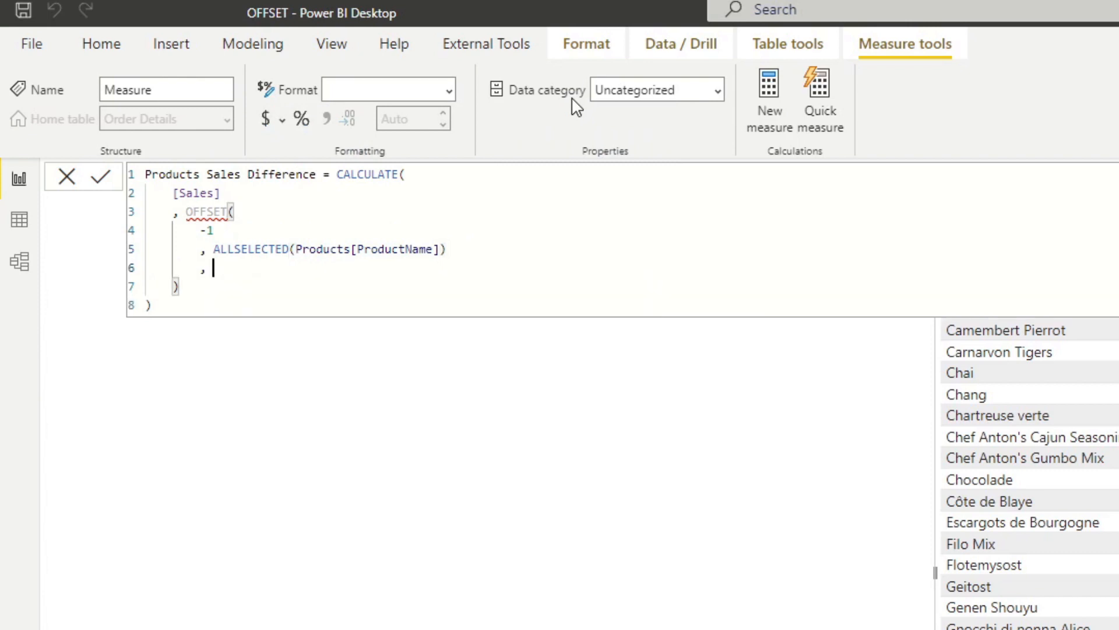
pyautogui.write('ORDER')
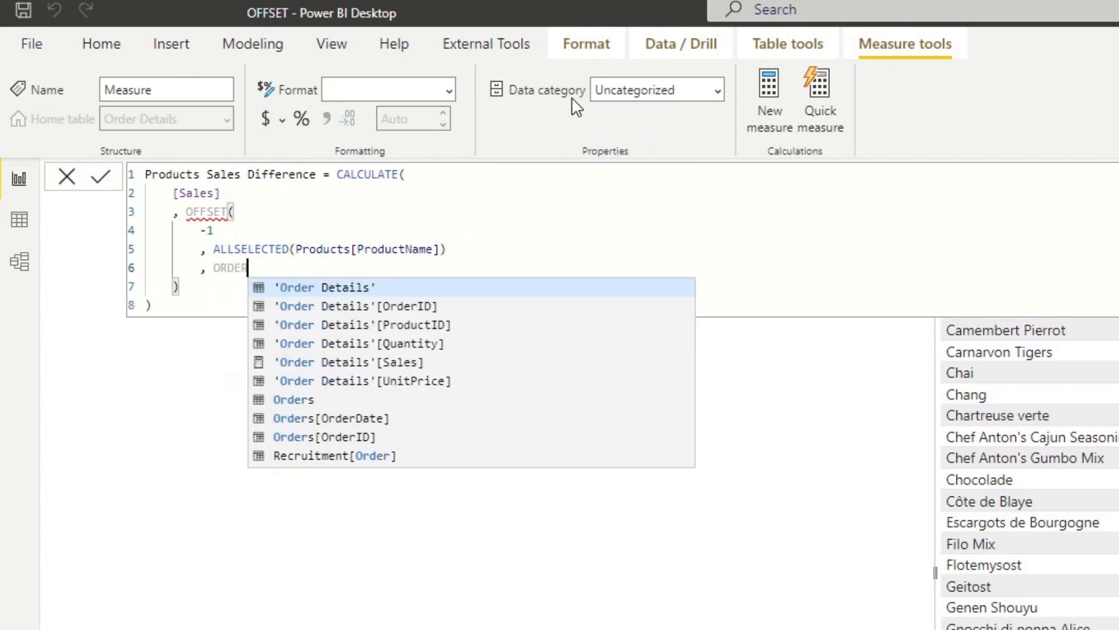
pyautogui.write('BY(')
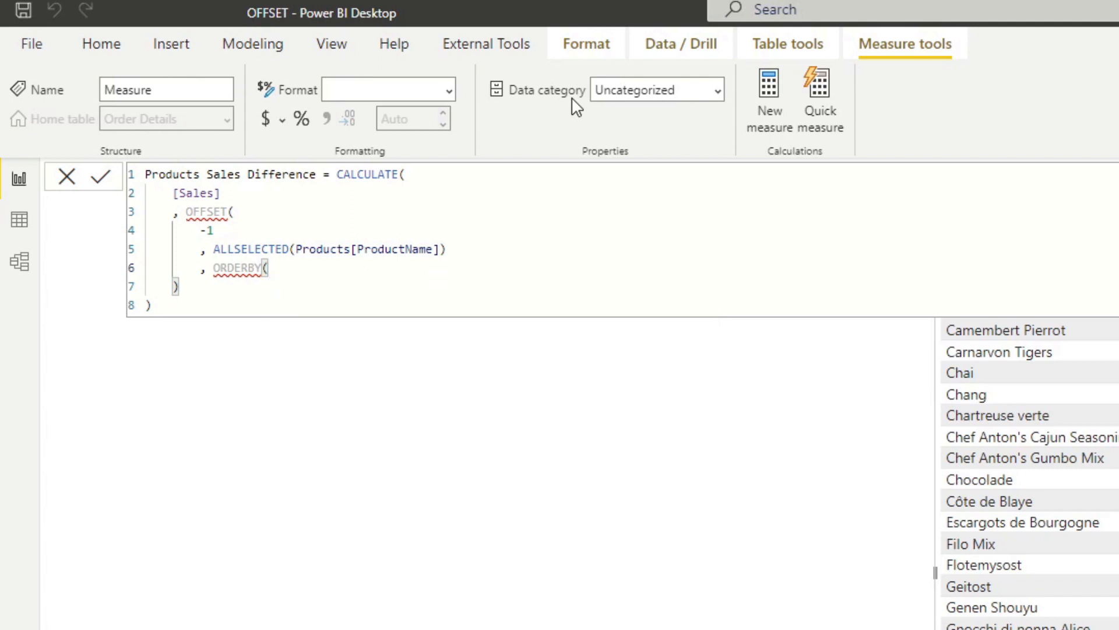
pyautogui.write('Produc')
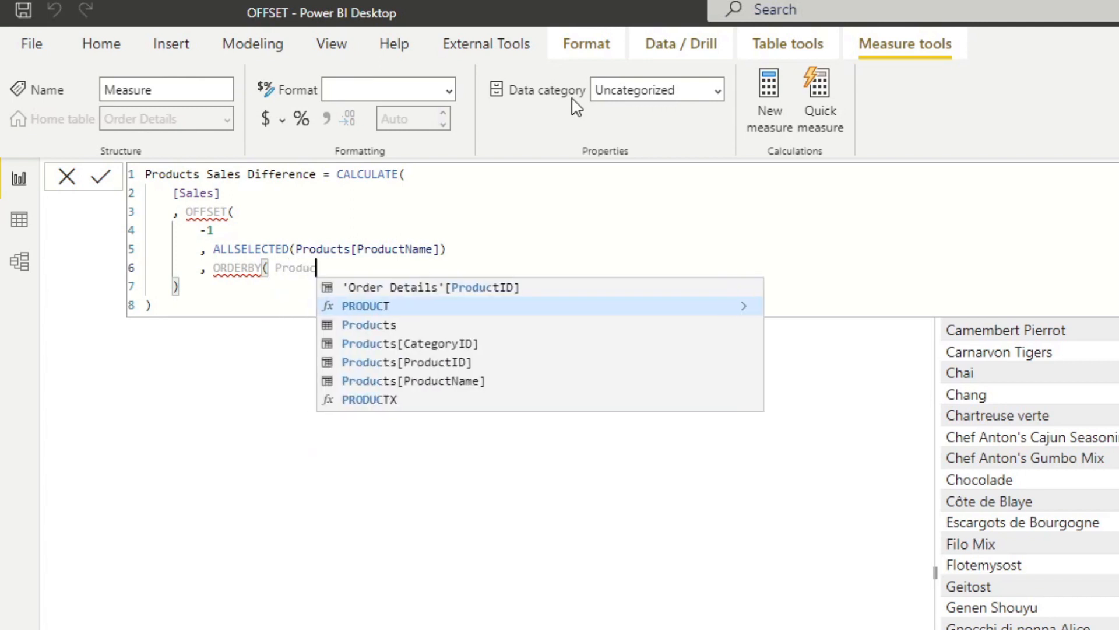
pyautogui.press('Down')
pyautogui.press('Down')
pyautogui.press('Down')
pyautogui.press('Down')
pyautogui.press('Tab')
pyautogui.write(', ASC)')
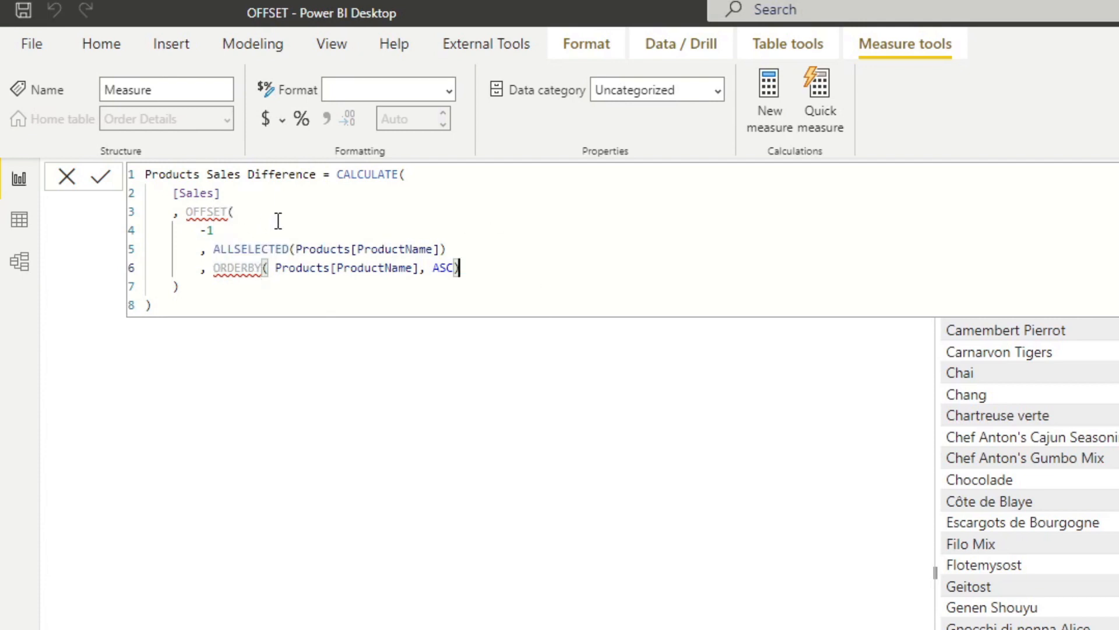
pyautogui.press('Return')
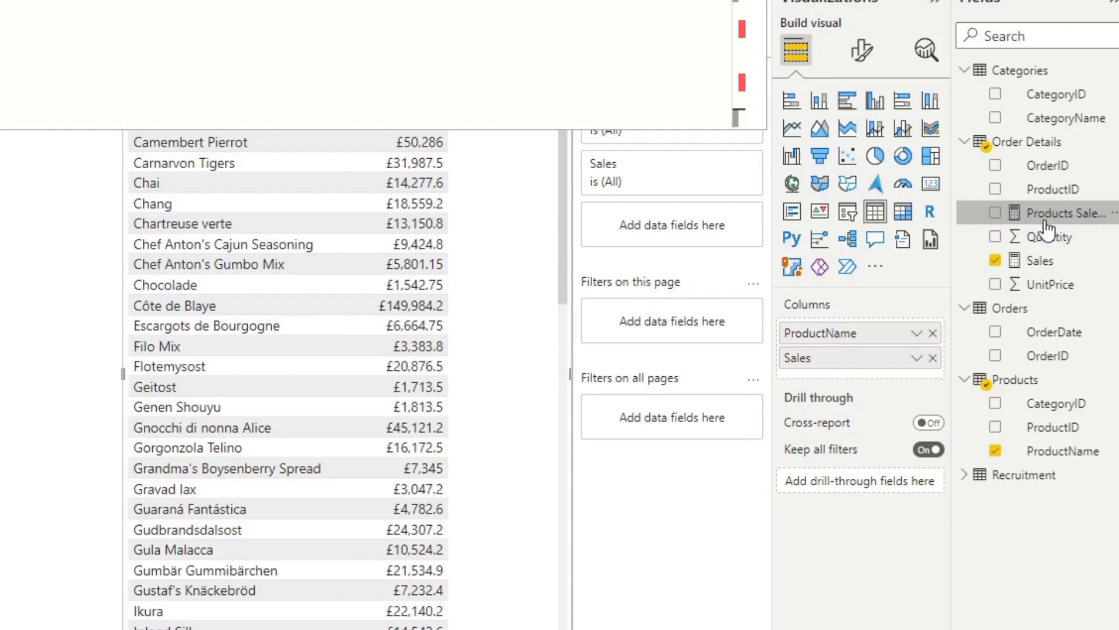
# Add the Products Sales Difference measure to the product table and widen the table to fit it
pyautogui.click(134, 347)
pyautogui.moveTo(1043, 224); pyautogui.dragTo(477, 326)
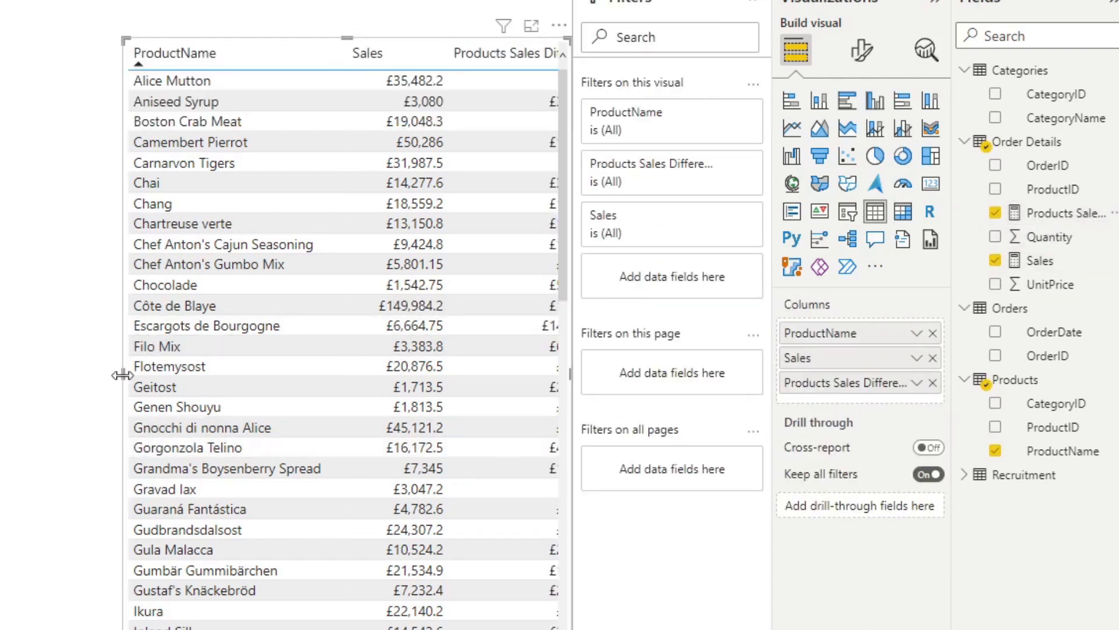
pyautogui.moveTo(122, 374); pyautogui.dragTo(53, 385)
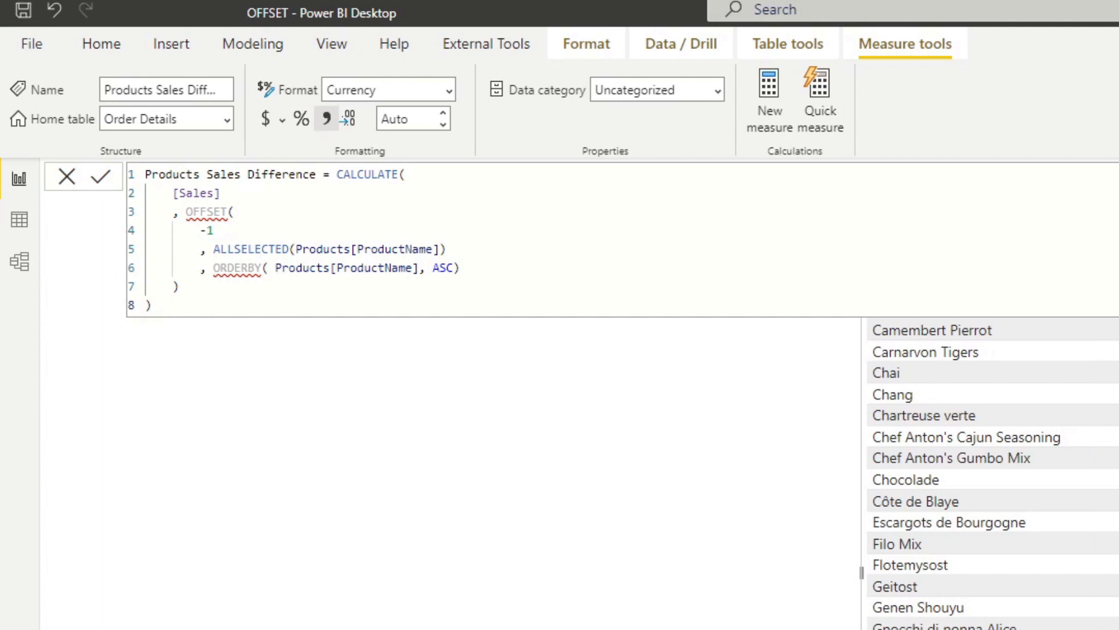
# Set the row offset in the Products Sales Difference measure to -2 and commit it
pyautogui.click(257, 217)
pyautogui.press('BackSpace')
pyautogui.write('2')
pyautogui.press('Return')
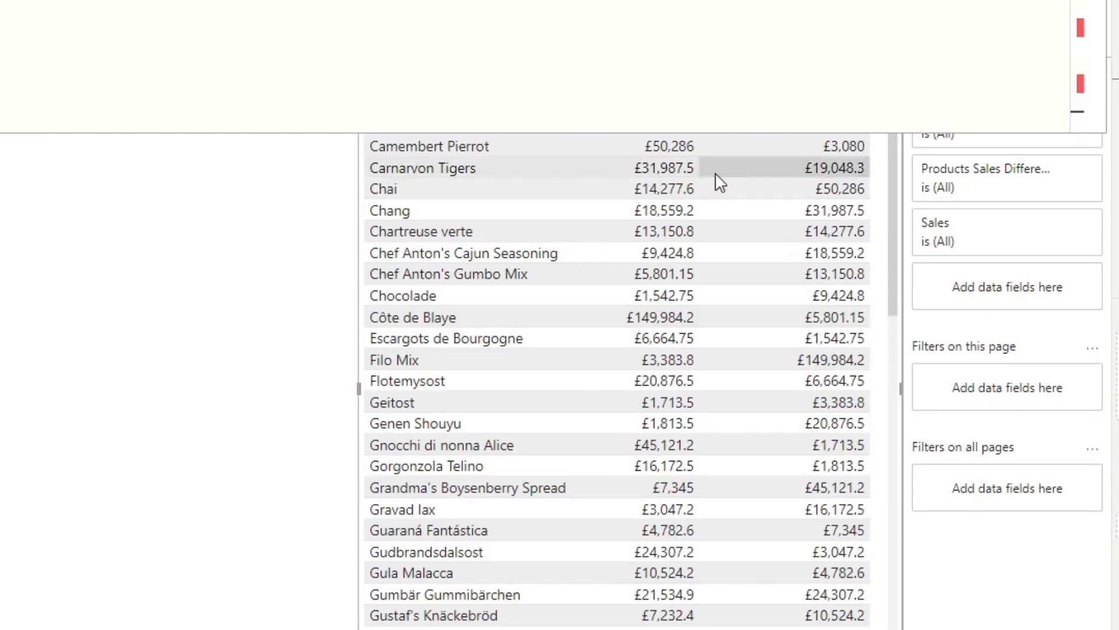
# Lower the upper edge of the product table so its header and first rows clear the expanded formula
pyautogui.click(195, 307)
pyautogui.click(651, 40)
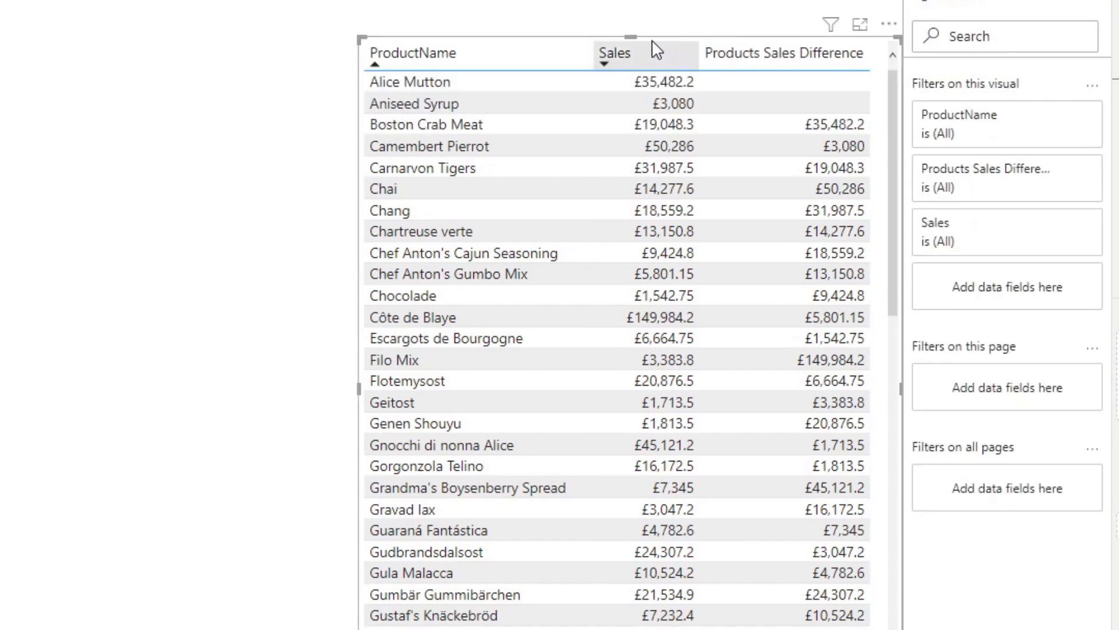
pyautogui.click(631, 33)
pyautogui.moveTo(630, 33); pyautogui.dragTo(651, 155)
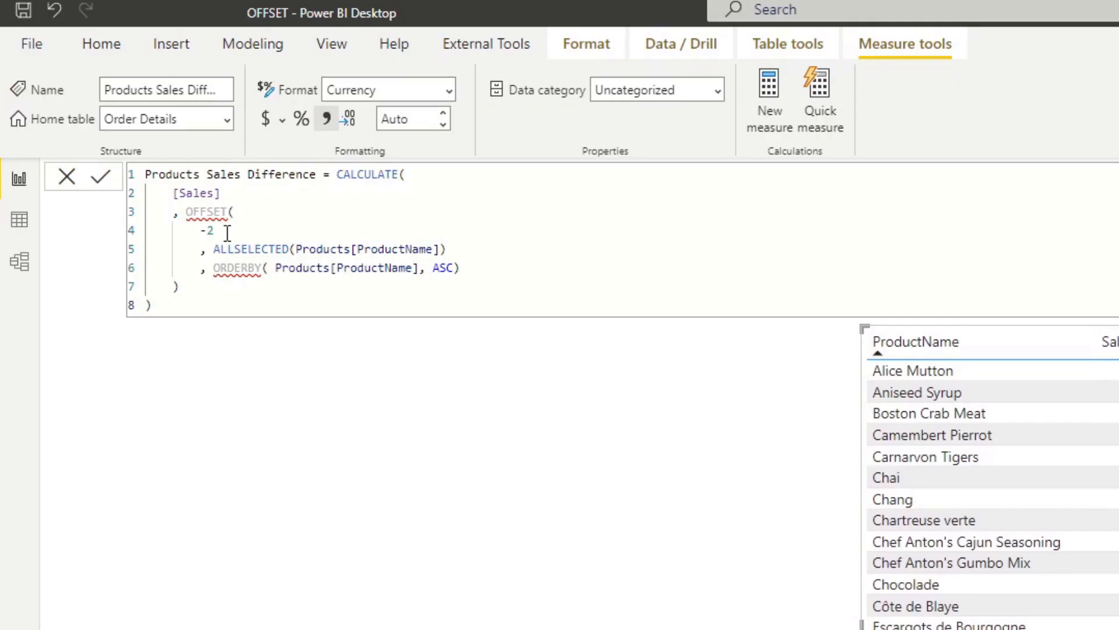
# Set the row offset in the Products Sales Difference measure to 2 and commit it
pyautogui.click(227, 233)
pyautogui.press('Left')
pyautogui.press('BackSpace')
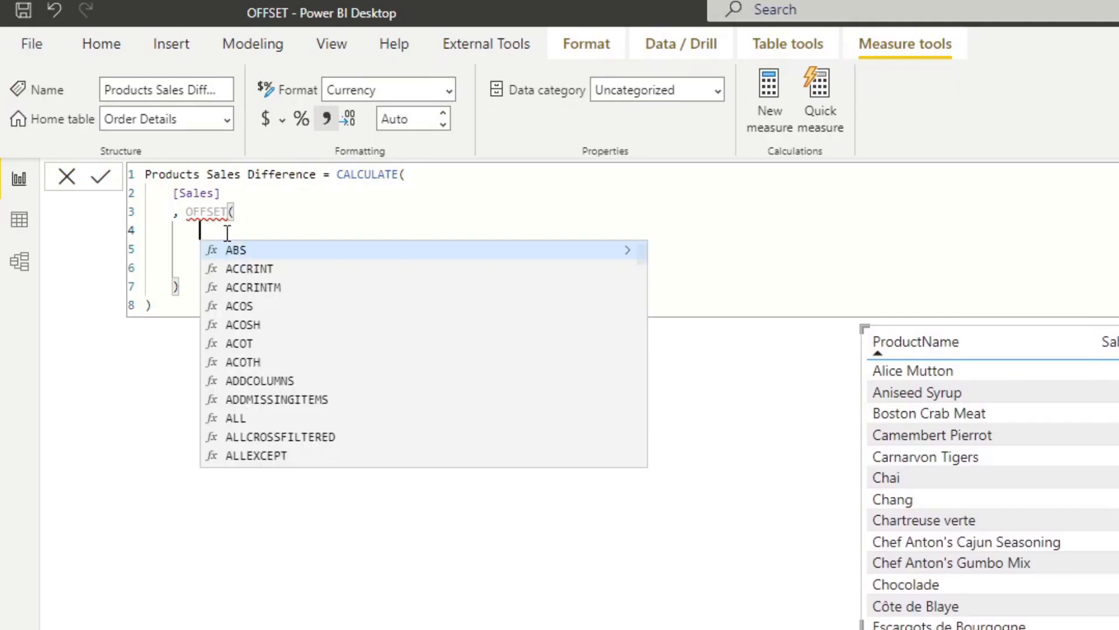
pyautogui.press('Escape')
pyautogui.press('Return')
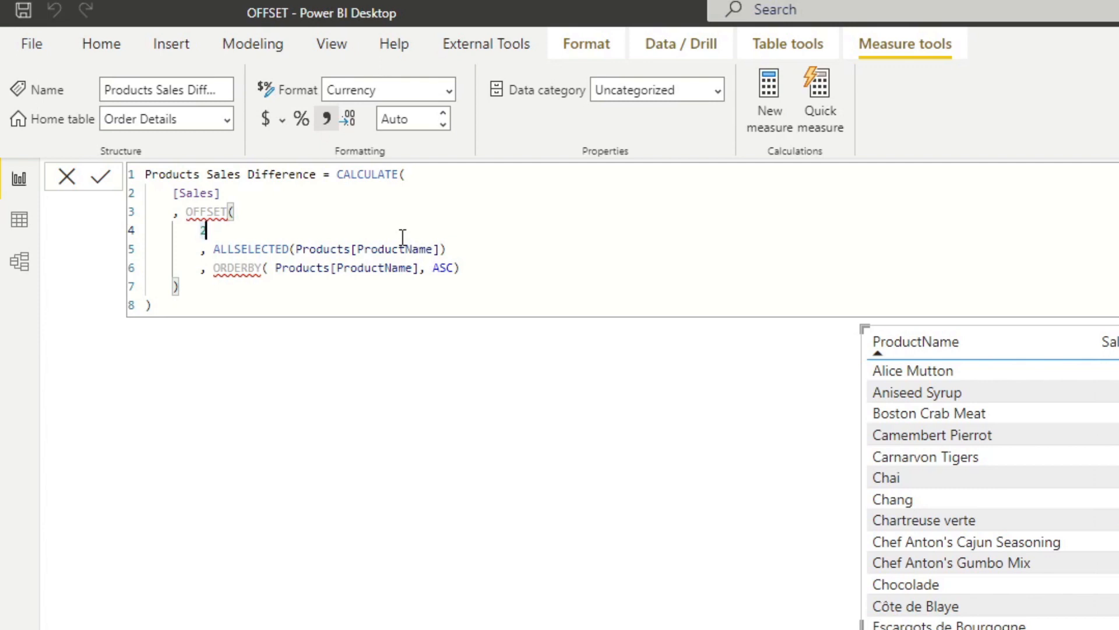
# Set the row offset in the Products Sales Difference measure to -1 and insert "[Sales] -" before CALCULATE
pyautogui.write('-1')
pyautogui.click(307, 198)
pyautogui.click(337, 175)
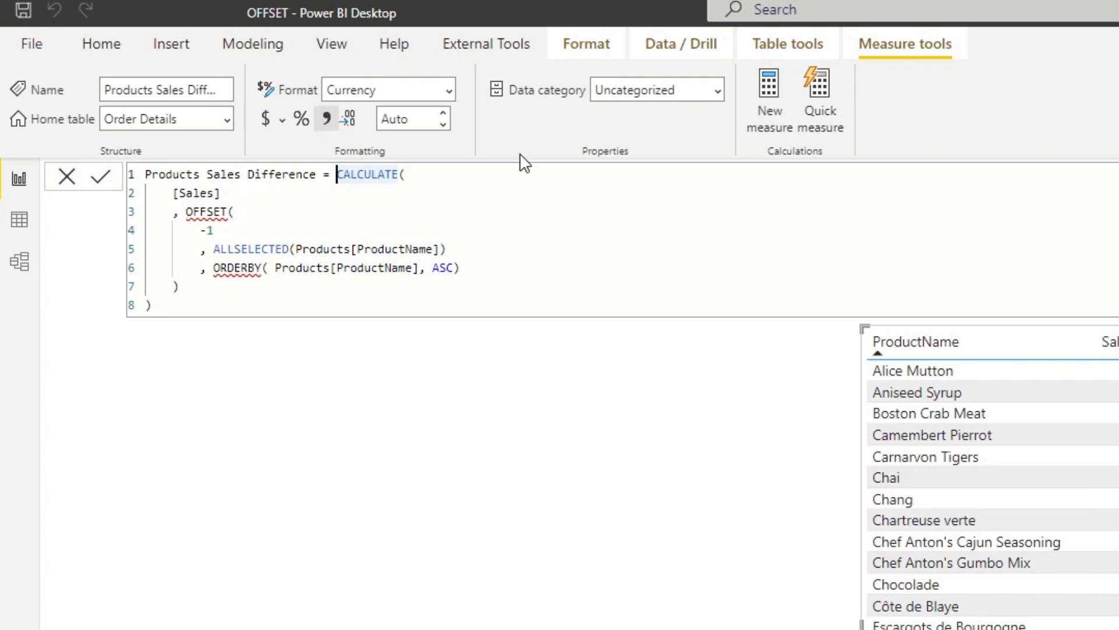
pyautogui.write('[Sales] -')
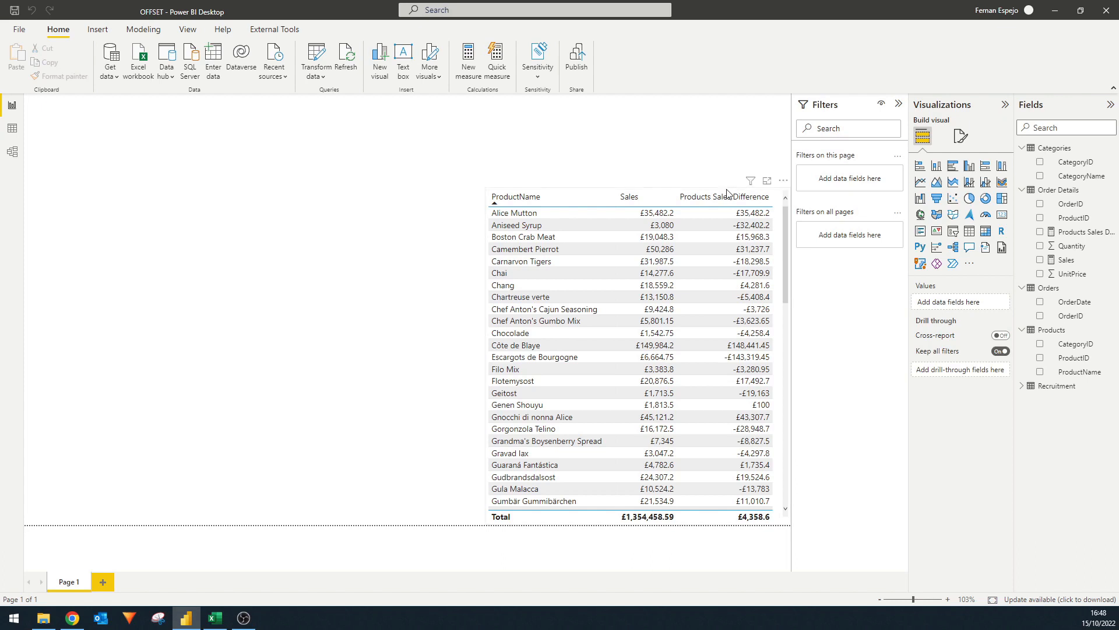
# View the data of the Recruitment table and examine the values in its Stage, Count and Order columns
pyautogui.click(13, 133)
pyautogui.click(1065, 287)
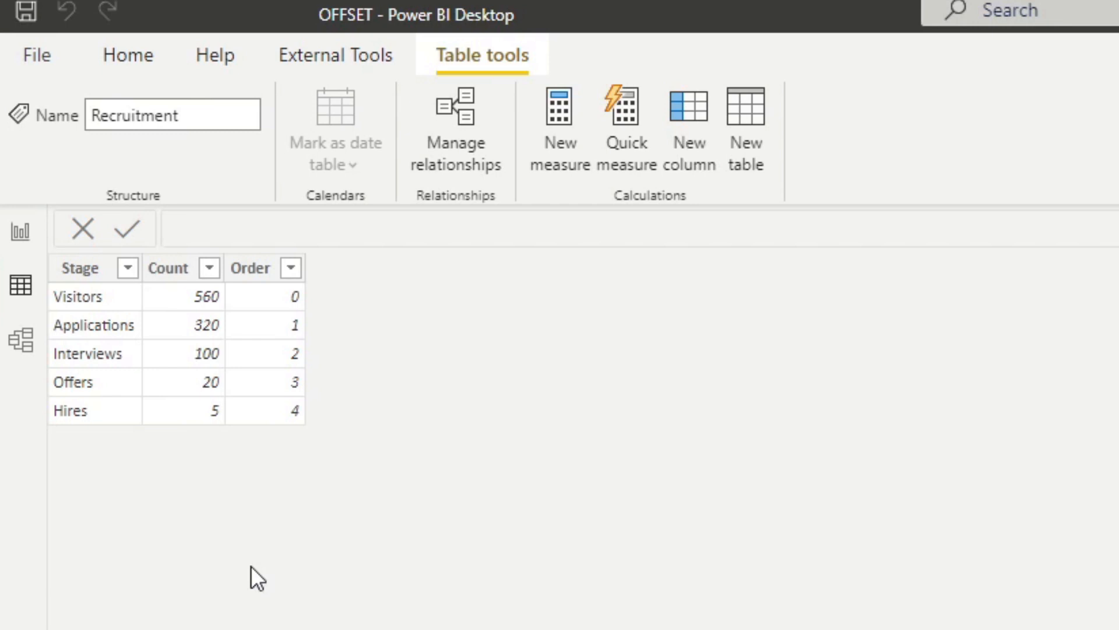
pyautogui.click(187, 293)
pyautogui.click(126, 301)
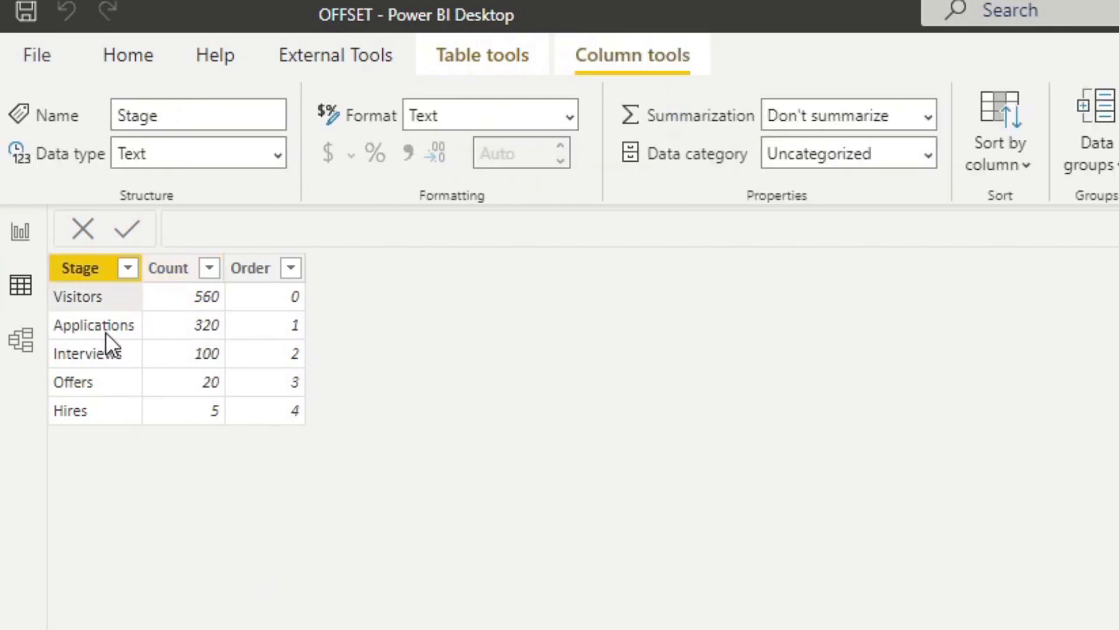
pyautogui.click(106, 331)
pyautogui.click(128, 415)
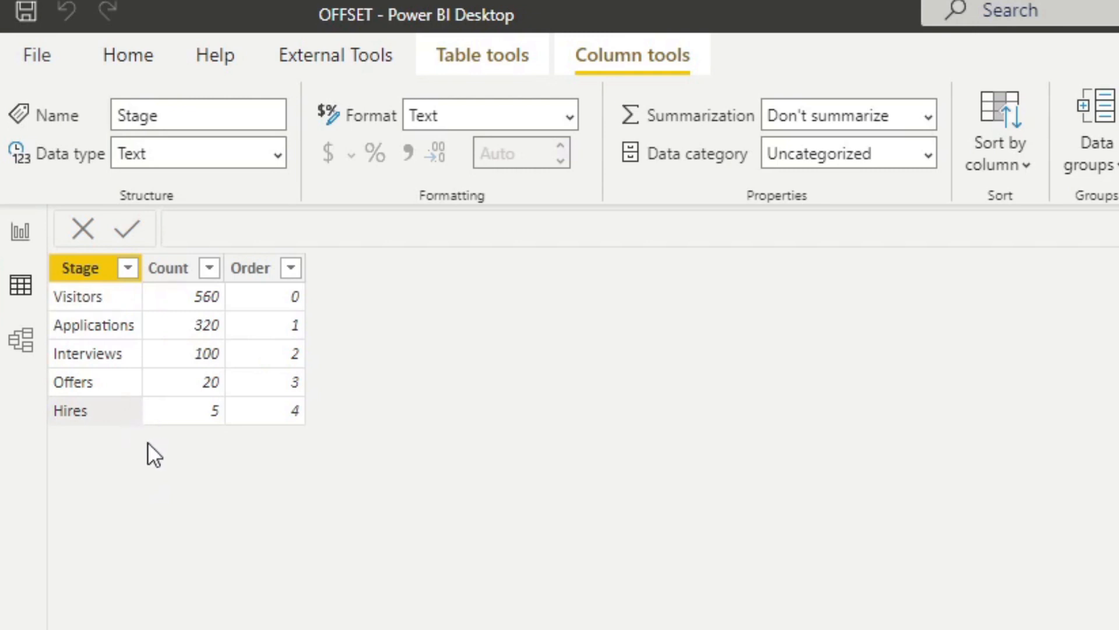
pyautogui.click(176, 299)
pyautogui.click(190, 317)
pyautogui.click(185, 354)
pyautogui.click(184, 377)
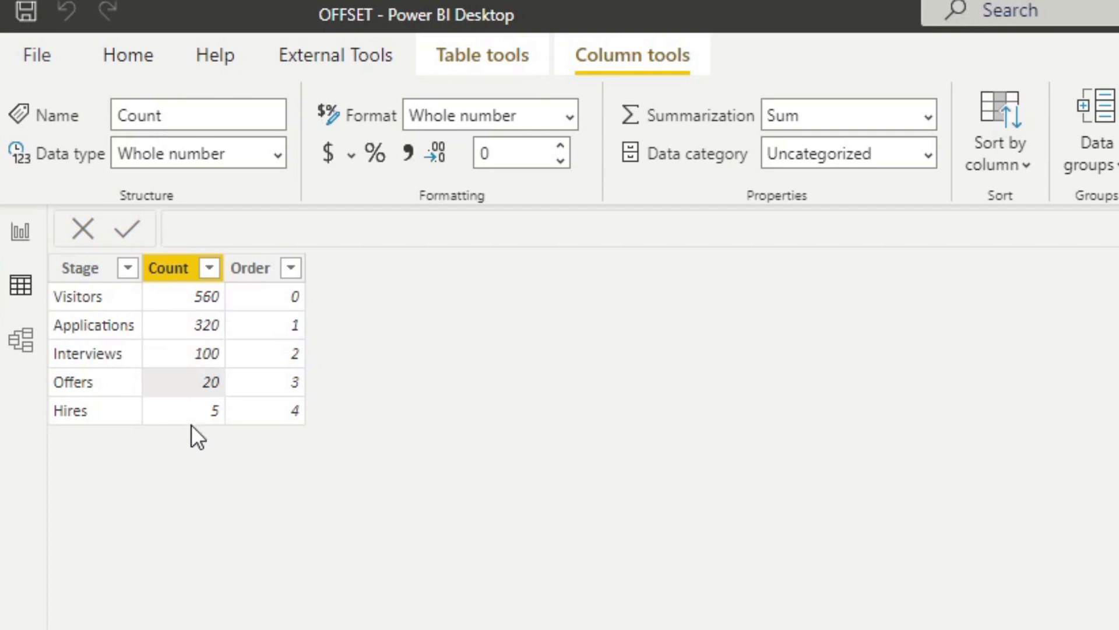
pyautogui.click(194, 409)
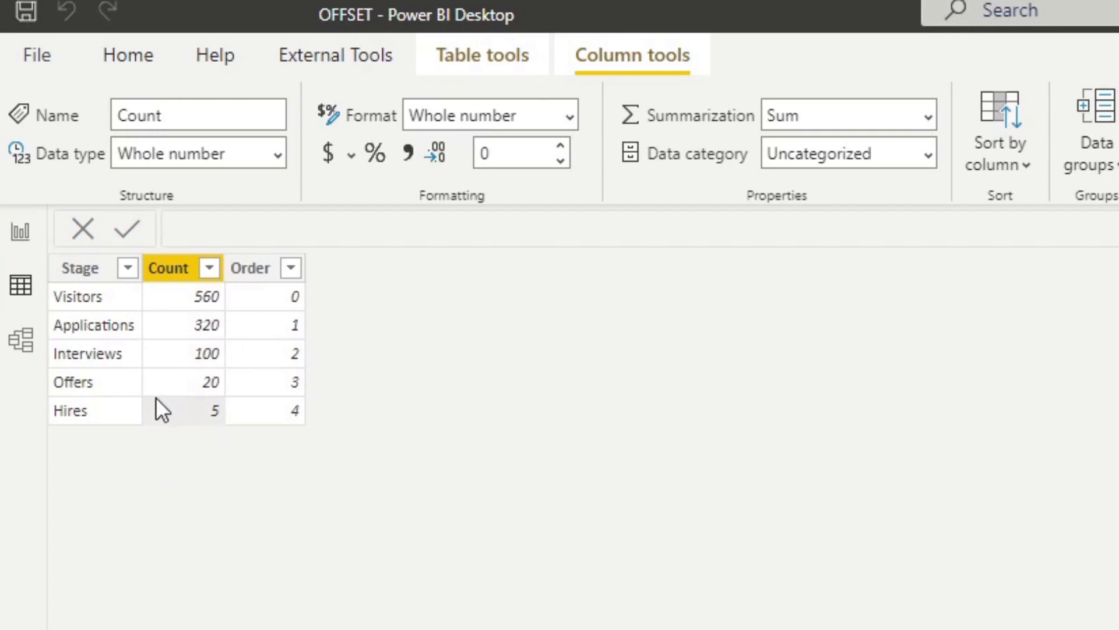
pyautogui.click(283, 299)
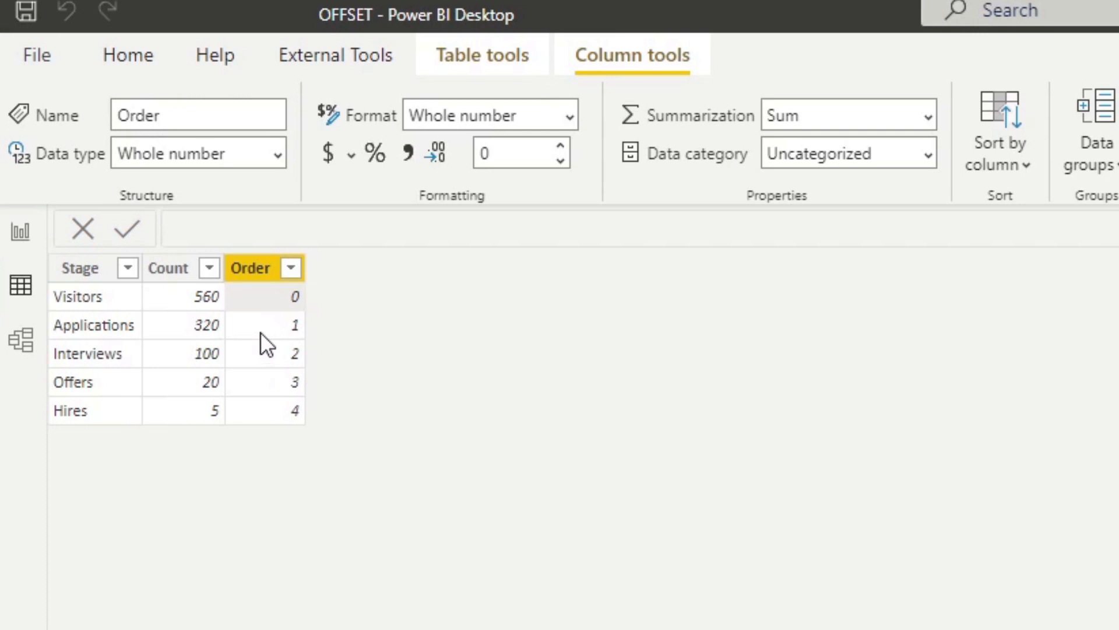
pyautogui.click(260, 331)
# Sort the Stage column of the Recruitment table by the Order column
pyautogui.click(69, 271)
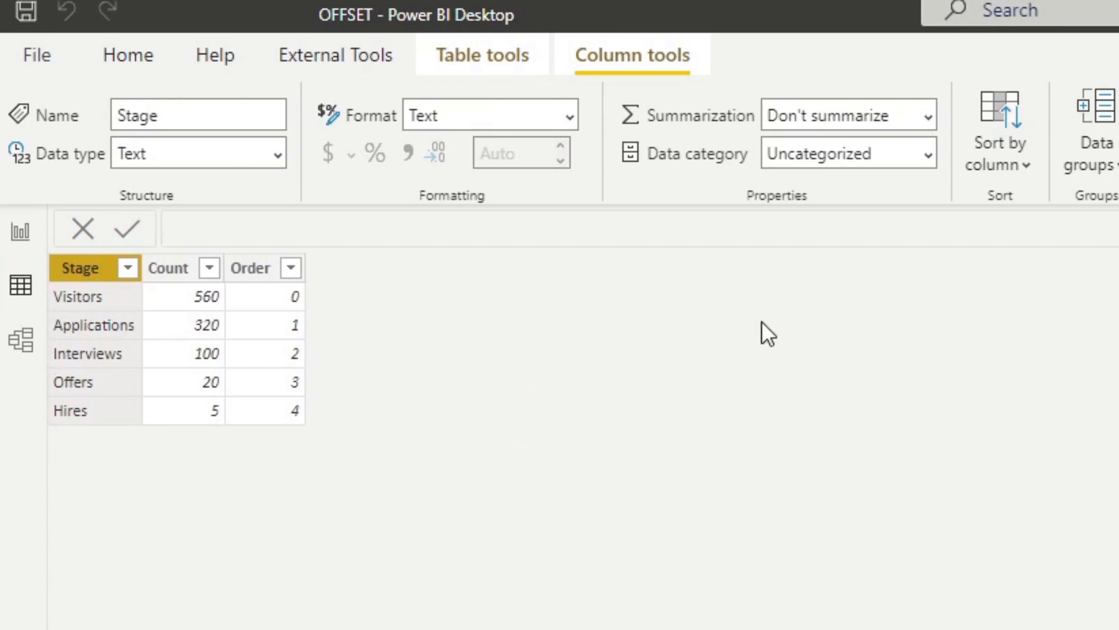
pyautogui.click(1017, 164)
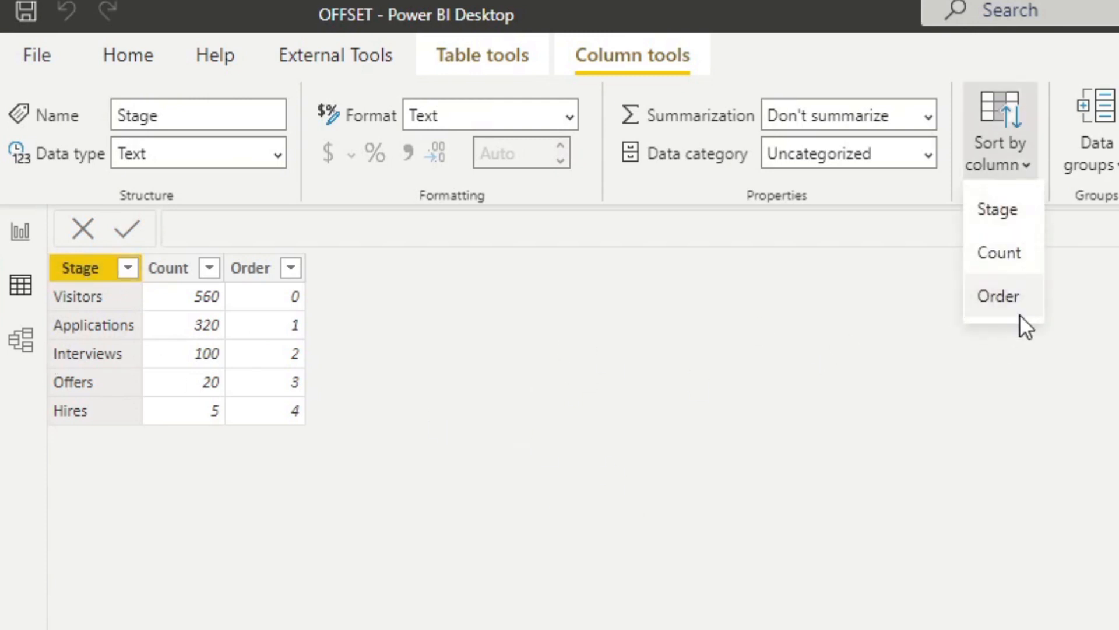
pyautogui.click(1003, 295)
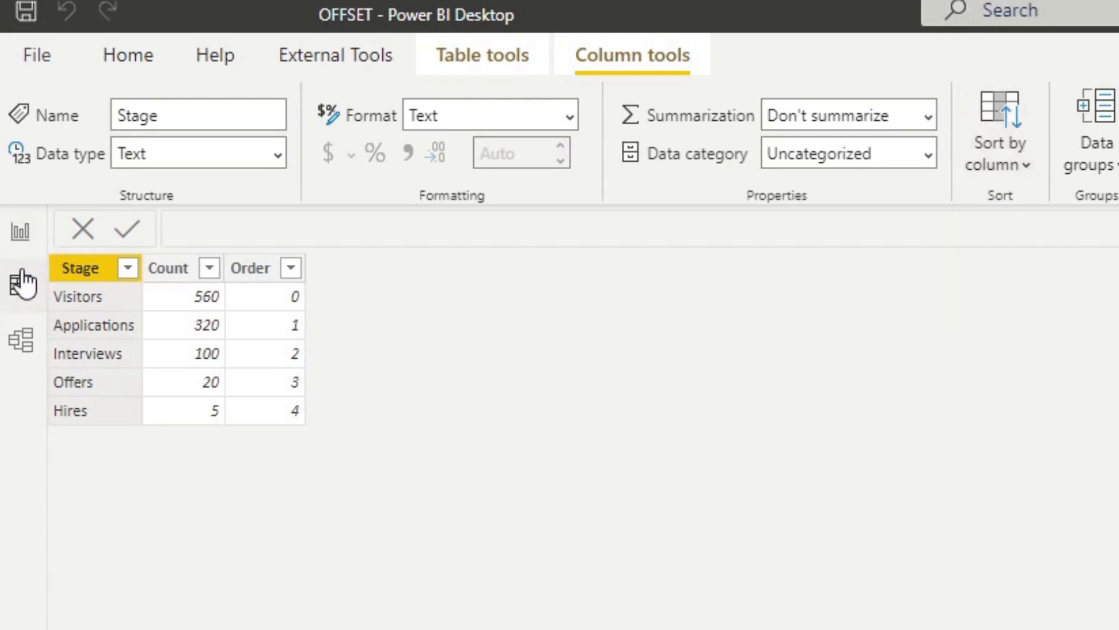
# Return to the report page and delete the product sales table
pyautogui.click(20, 236)
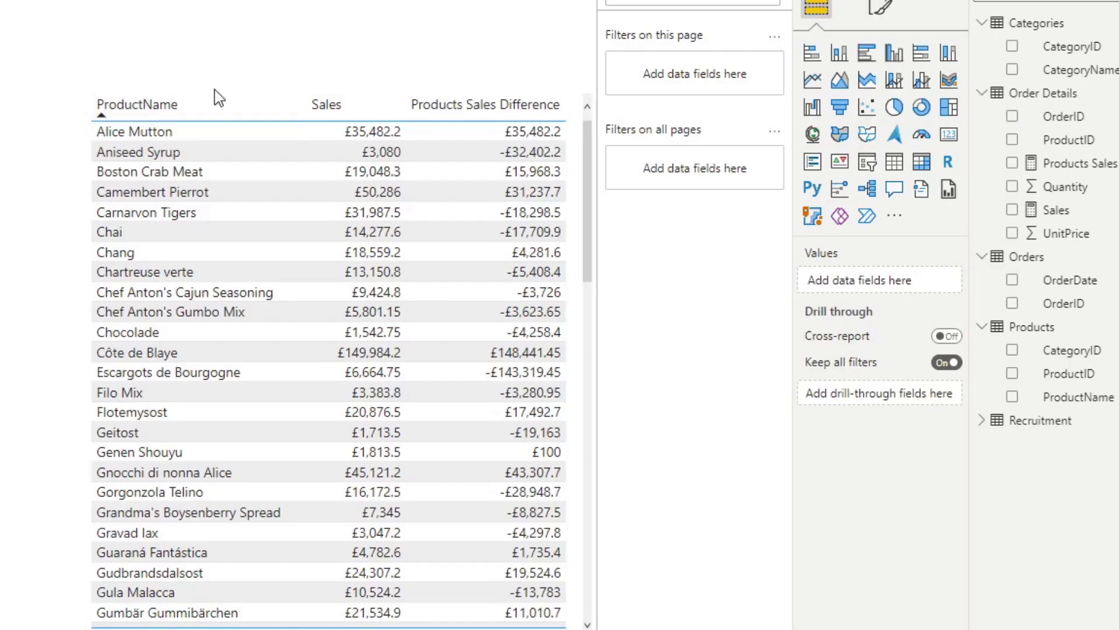
pyautogui.click(213, 92)
pyautogui.press('Delete')
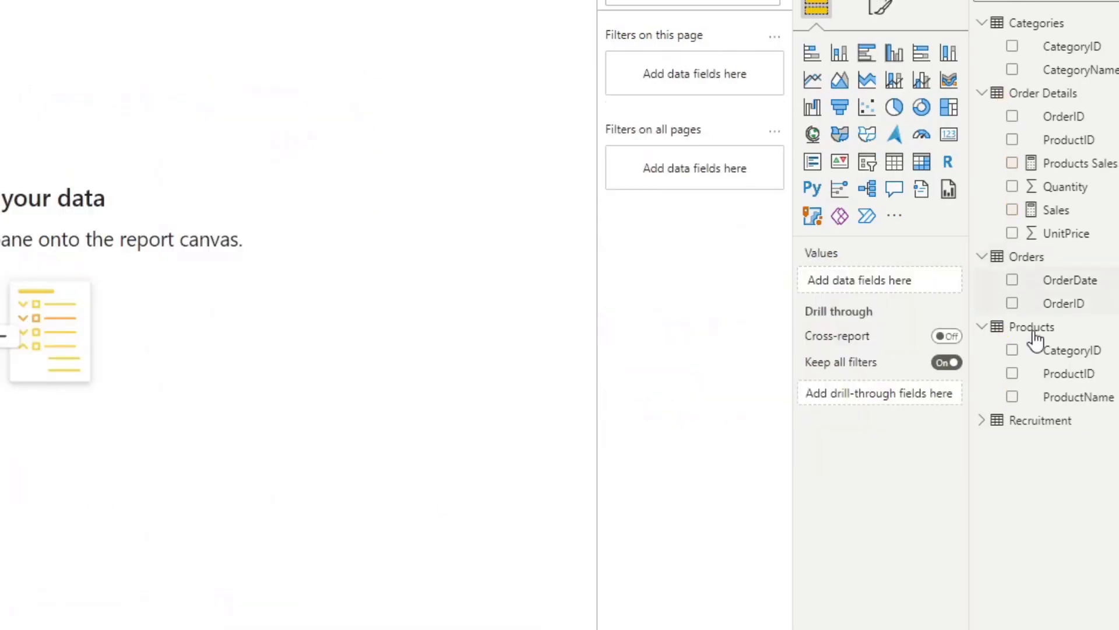
# Create a table visual from the Recruitment fields Stage and Count and position it on the blank page
pyautogui.click(983, 421)
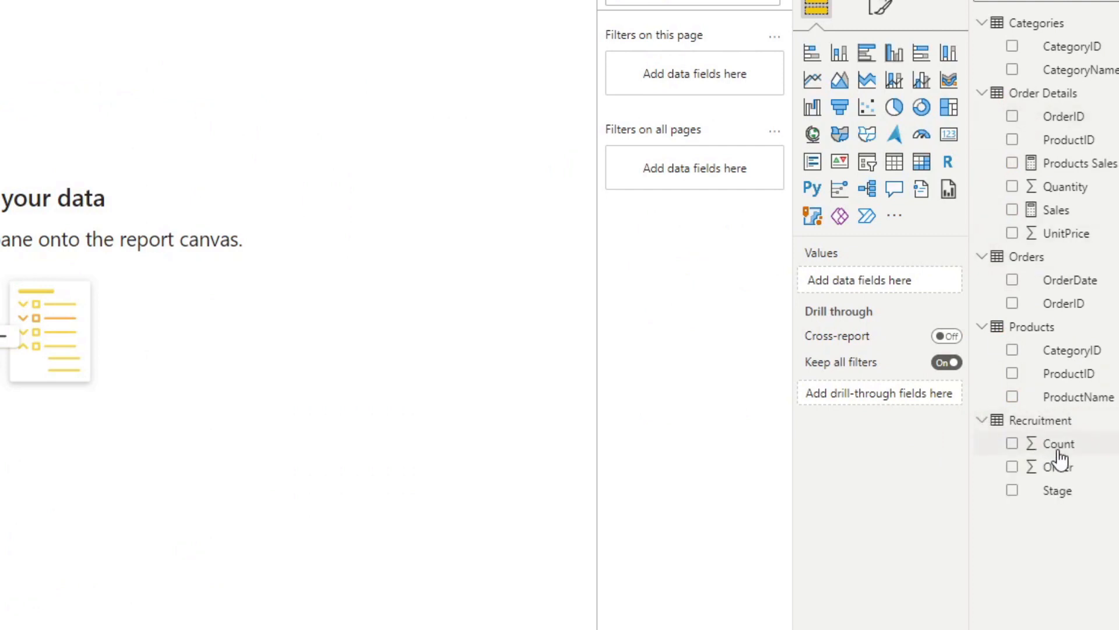
pyautogui.moveTo(1067, 493); pyautogui.dragTo(119, 169)
pyautogui.moveTo(992, 443); pyautogui.dragTo(159, 155)
pyautogui.moveTo(350, 245); pyautogui.dragTo(567, 363)
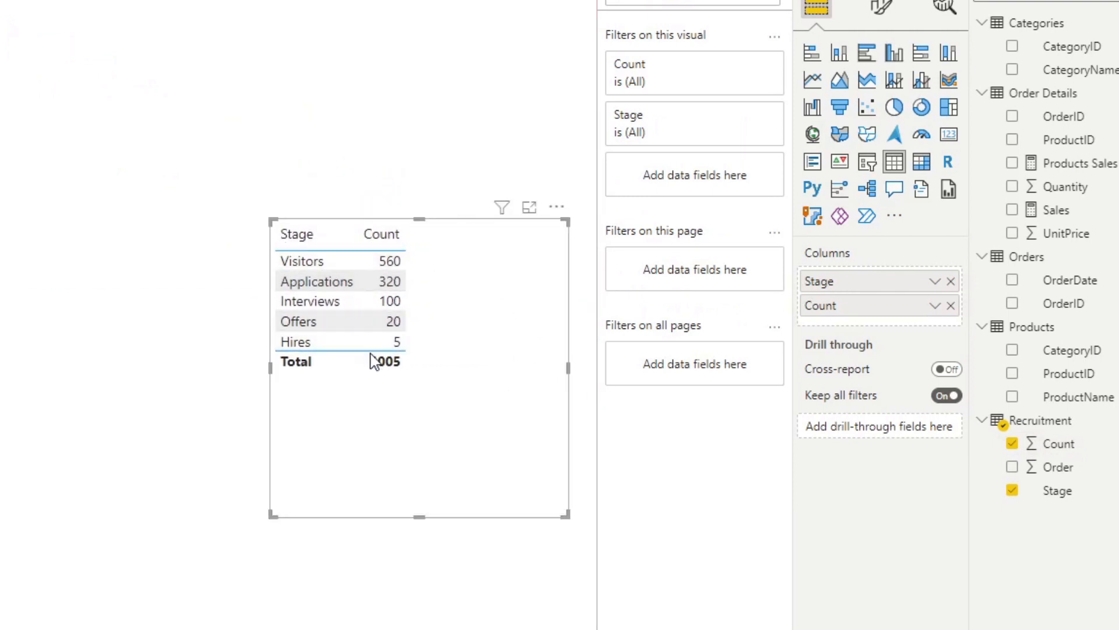
# Turn off the totals row of the recruitment stage table
pyautogui.click(881, 9)
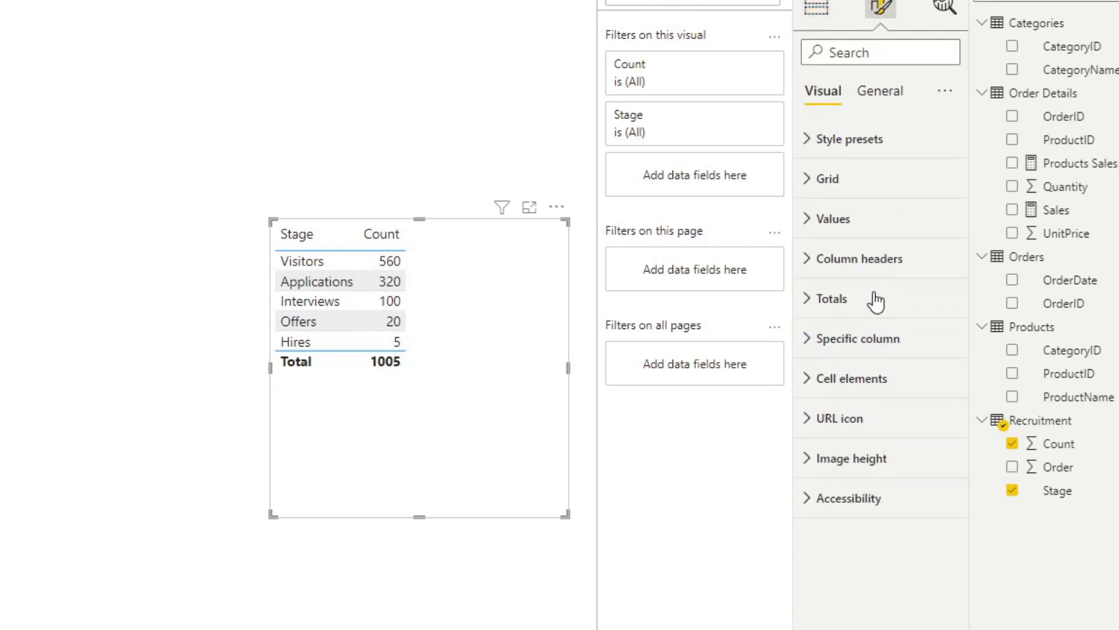
pyautogui.click(875, 299)
pyautogui.click(935, 349)
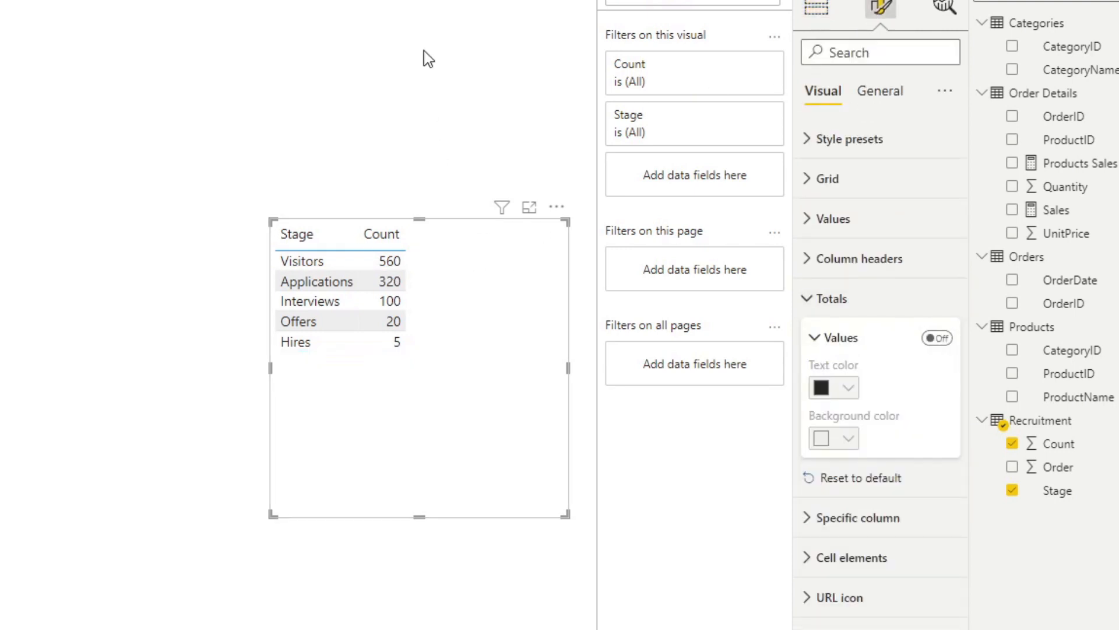
pyautogui.click(443, 70)
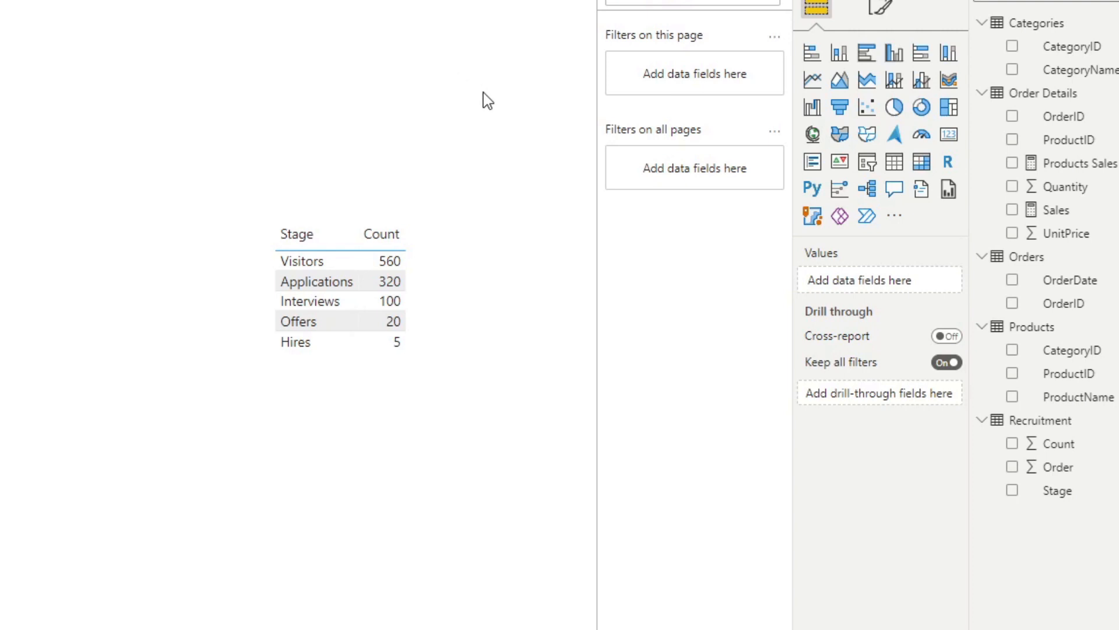
# Start a new measure named Recruitment % while the recruitment stage table is selected
pyautogui.click(461, 344)
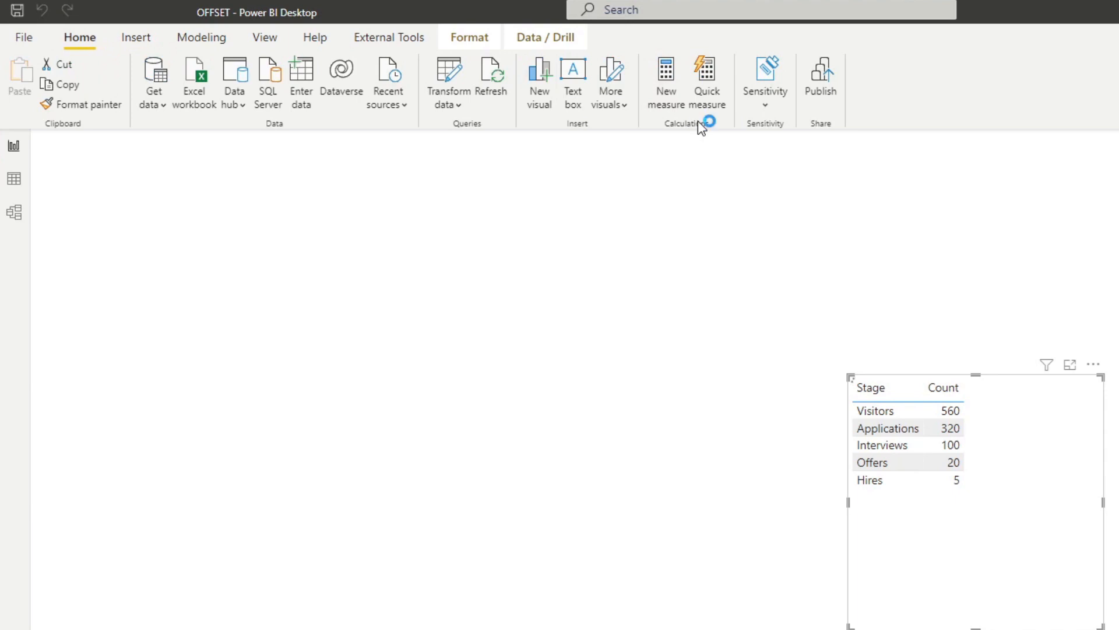
pyautogui.write('R')
pyautogui.press('BackSpace')
pyautogui.write('Recruitment ')
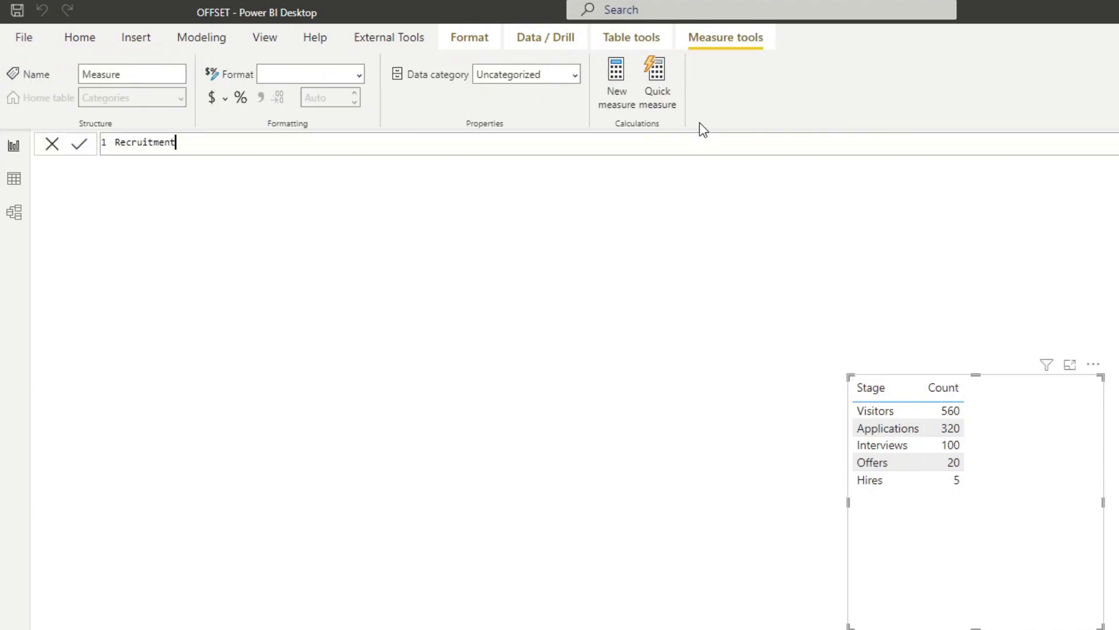
pyautogui.write('% =')
pyautogui.hotkey('shift', 'Return')
# Begin the Recruitment % formula with CALCULATE on its own line, using SUM(Recruitment[Count]) as the expression
pyautogui.write('CALC')
pyautogui.press('Tab')
pyautogui.hotkey('shift', 'Return')
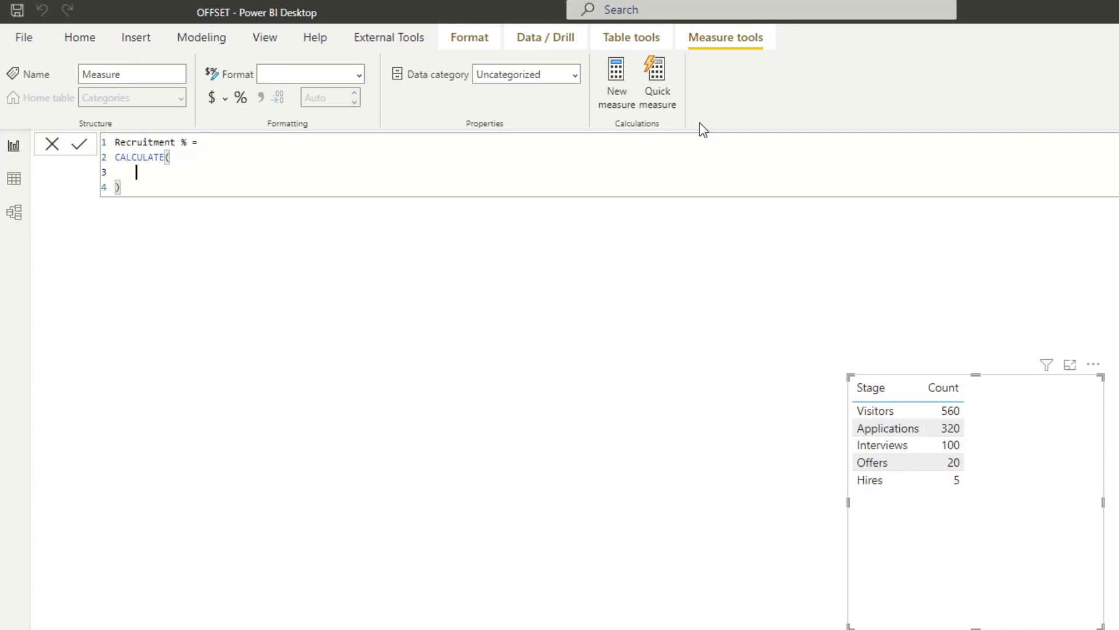
pyautogui.write('SUM(Coun')
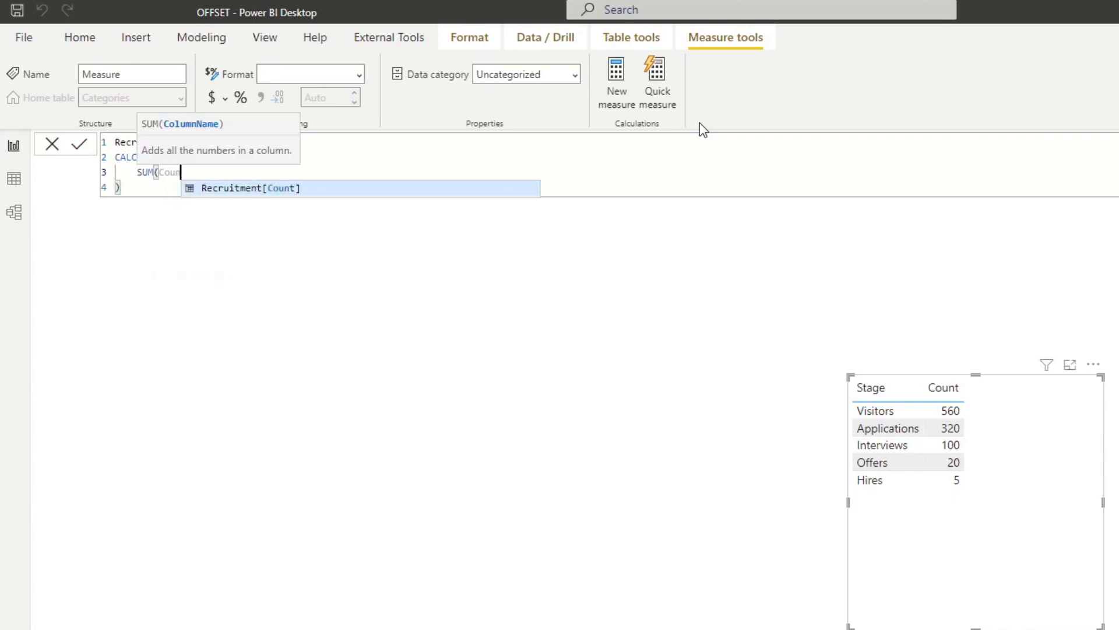
pyautogui.press('Tab')
pyautogui.write(')')
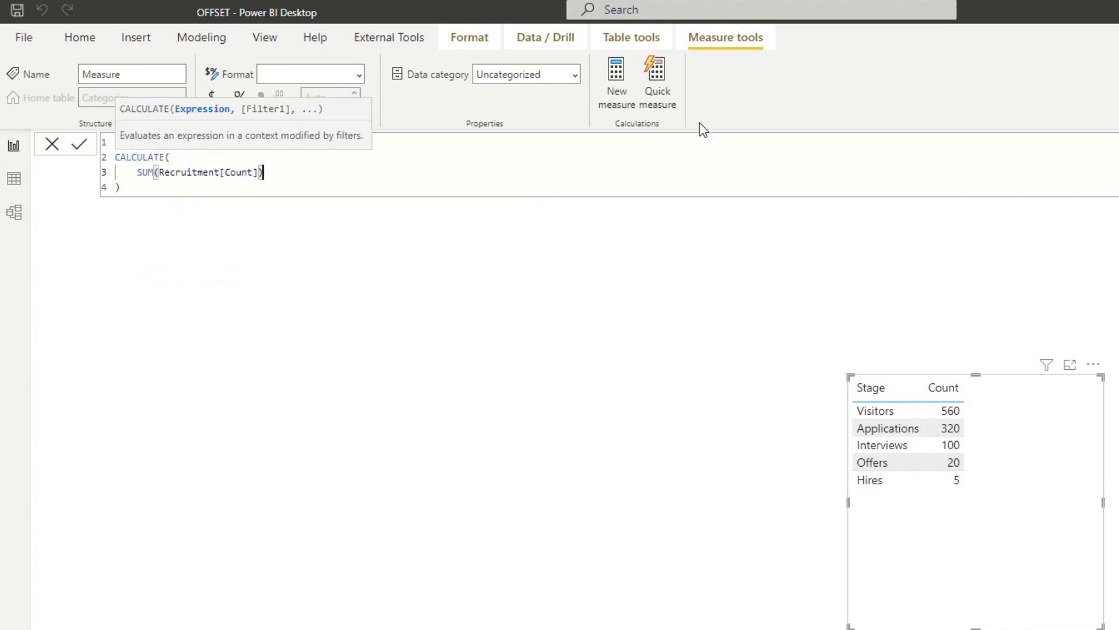
# Add OFFSET as the filter argument of CALCULATE, with a row offset of -1
pyautogui.press('Return')
pyautogui.write(', O')
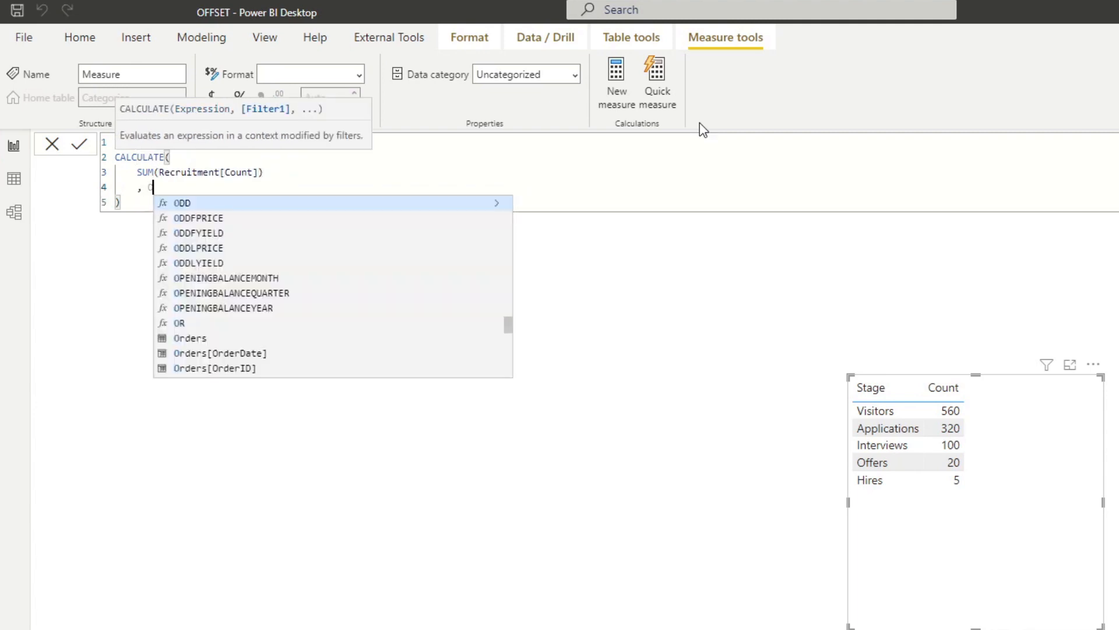
pyautogui.write('FFSET(')
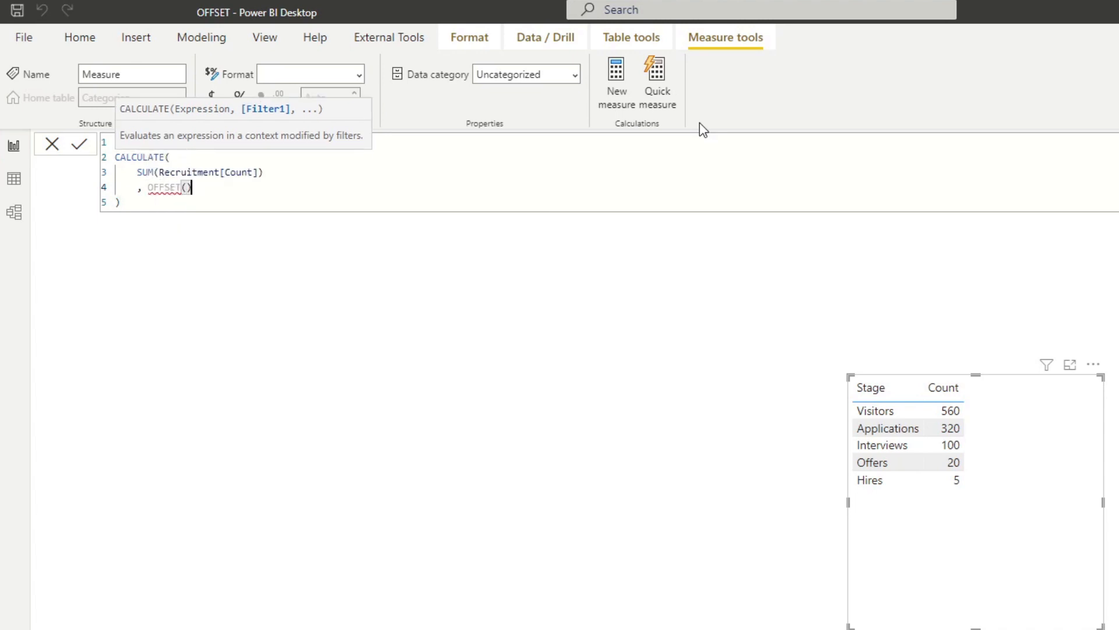
pyautogui.hotkey('shift', 'Return')
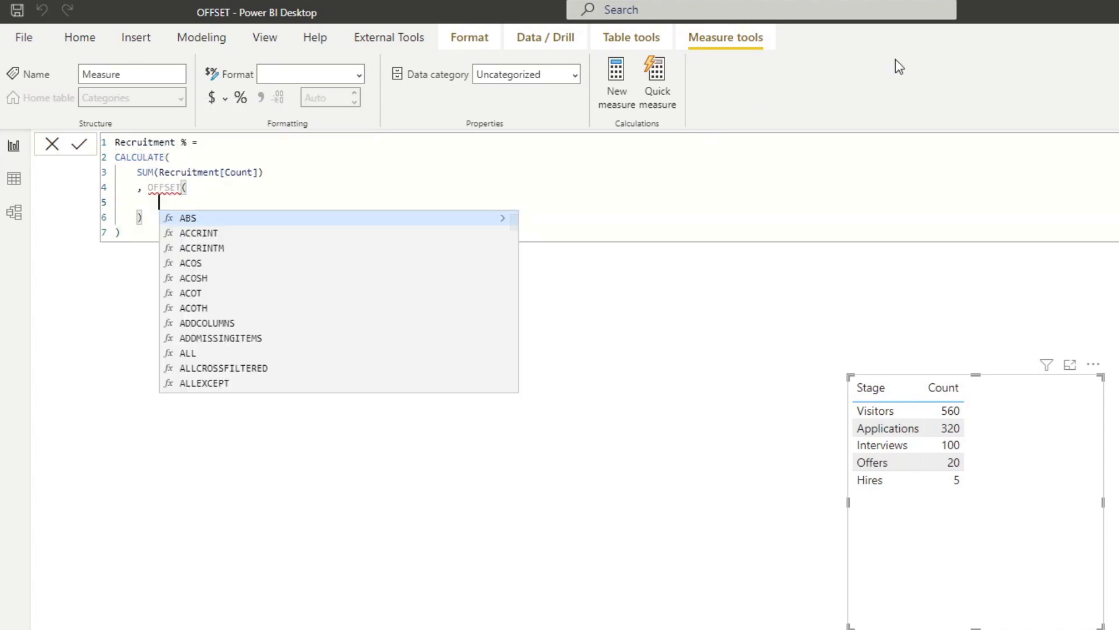
pyautogui.write('-1')
pyautogui.hotkey('shift', 'Return')
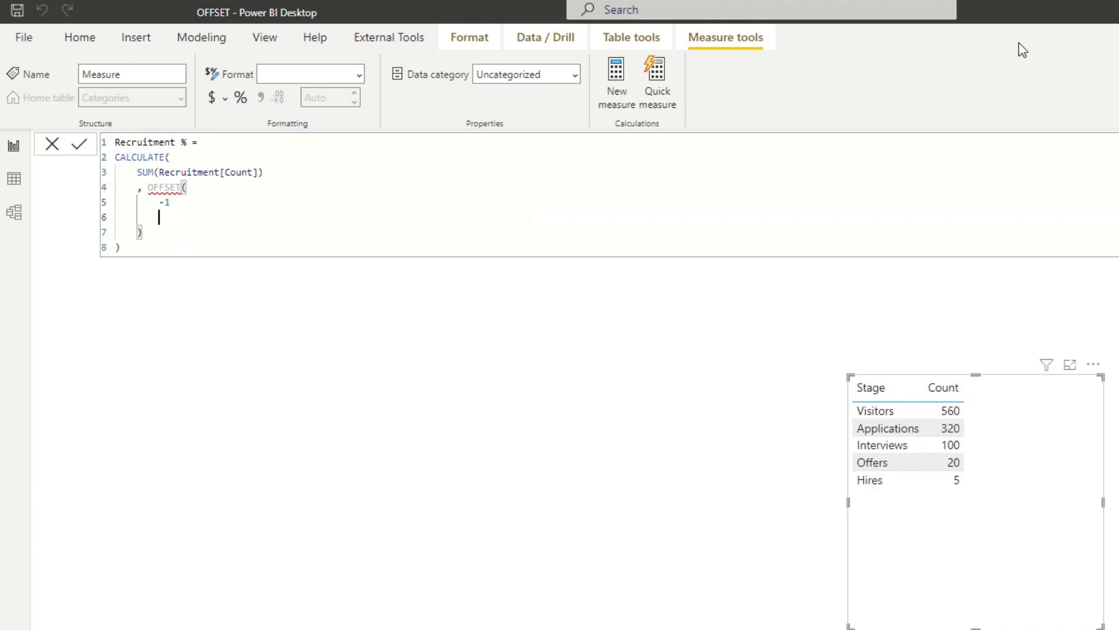
# Add ALLSELECTED(Recruitment) as the second argument of OFFSET
pyautogui.write(', ALLSE')
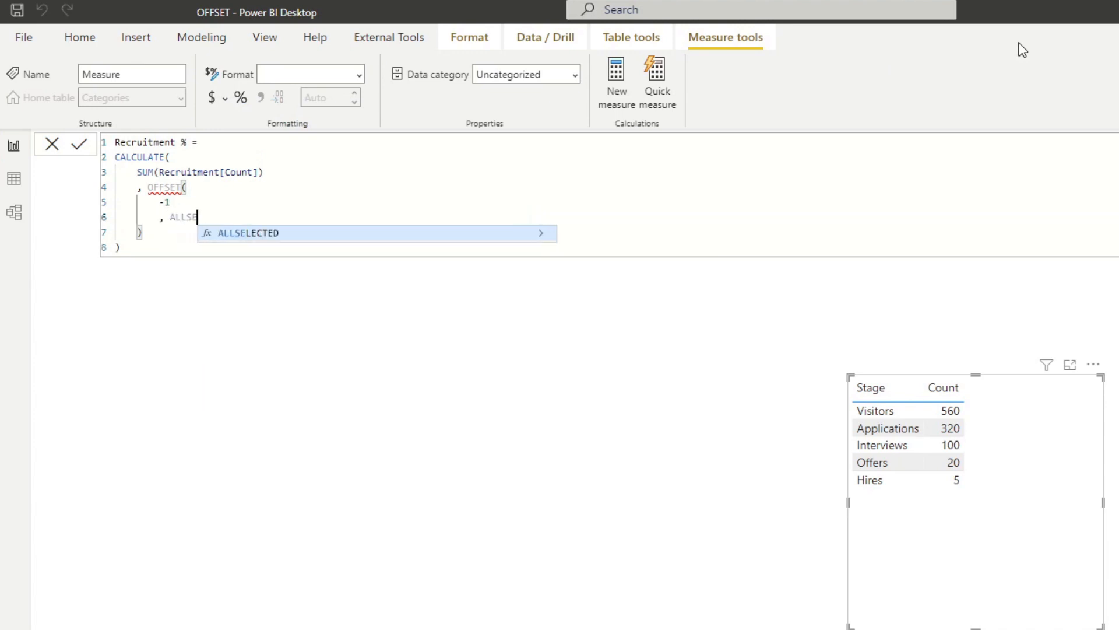
pyautogui.press('Tab')
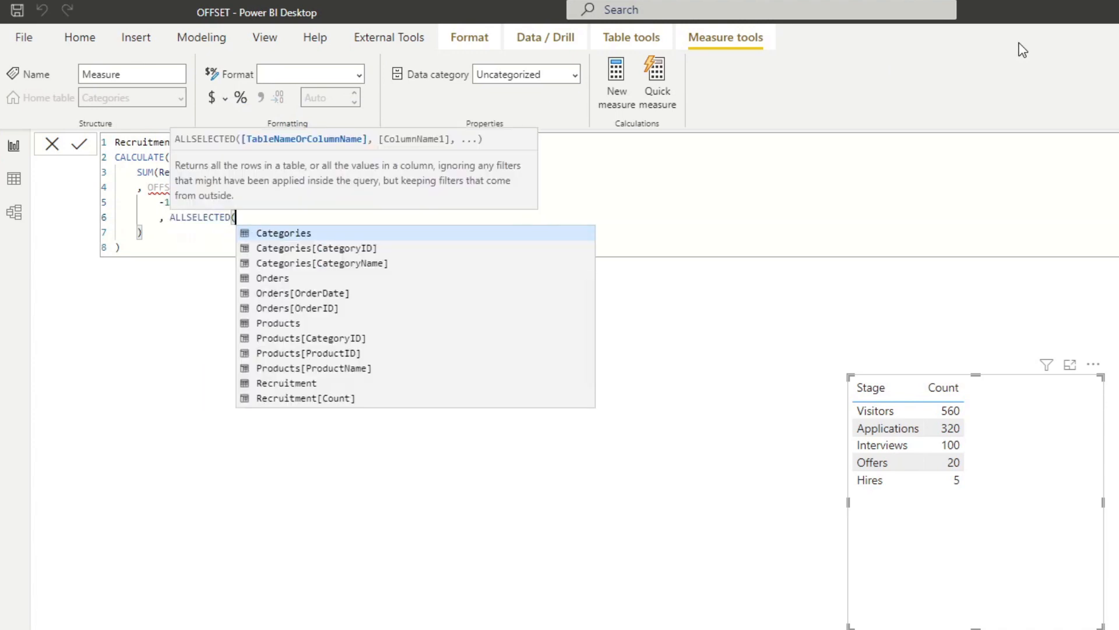
pyautogui.write('Recr')
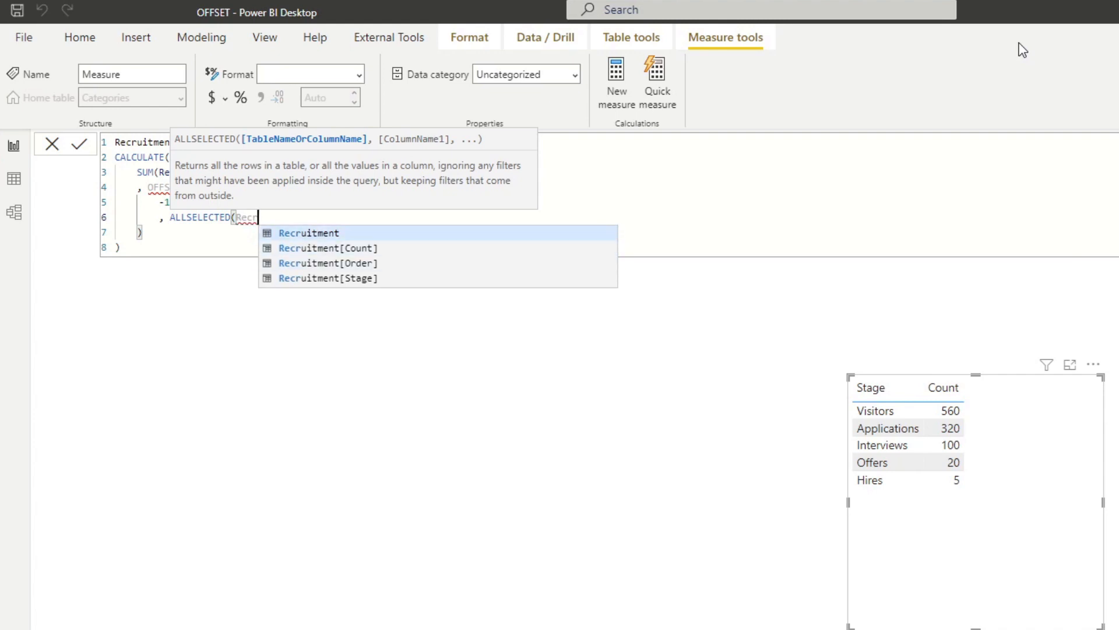
pyautogui.press('Tab')
pyautogui.write(')')
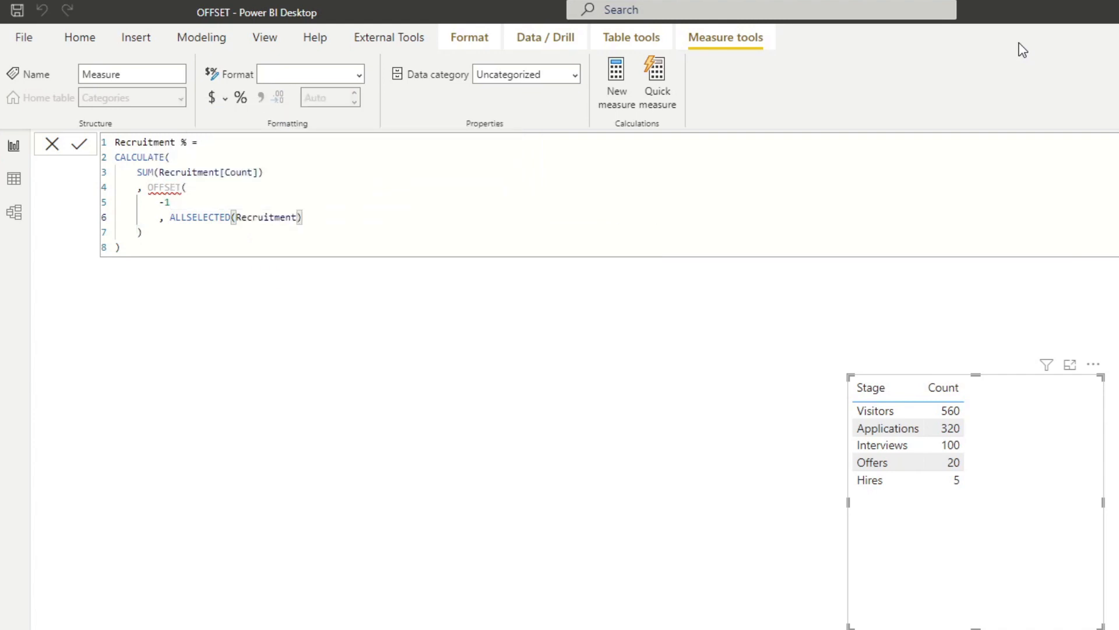
# Add ORDERBY as the third argument of OFFSET, ordering by Recruitment[Order]
pyautogui.press('Return')
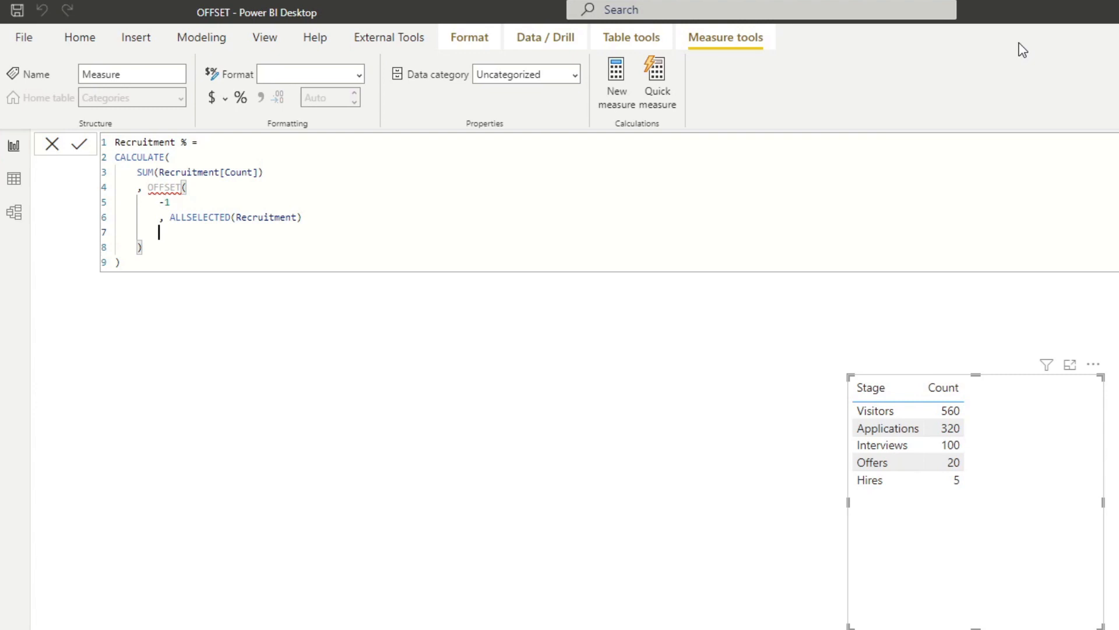
pyautogui.write(',')
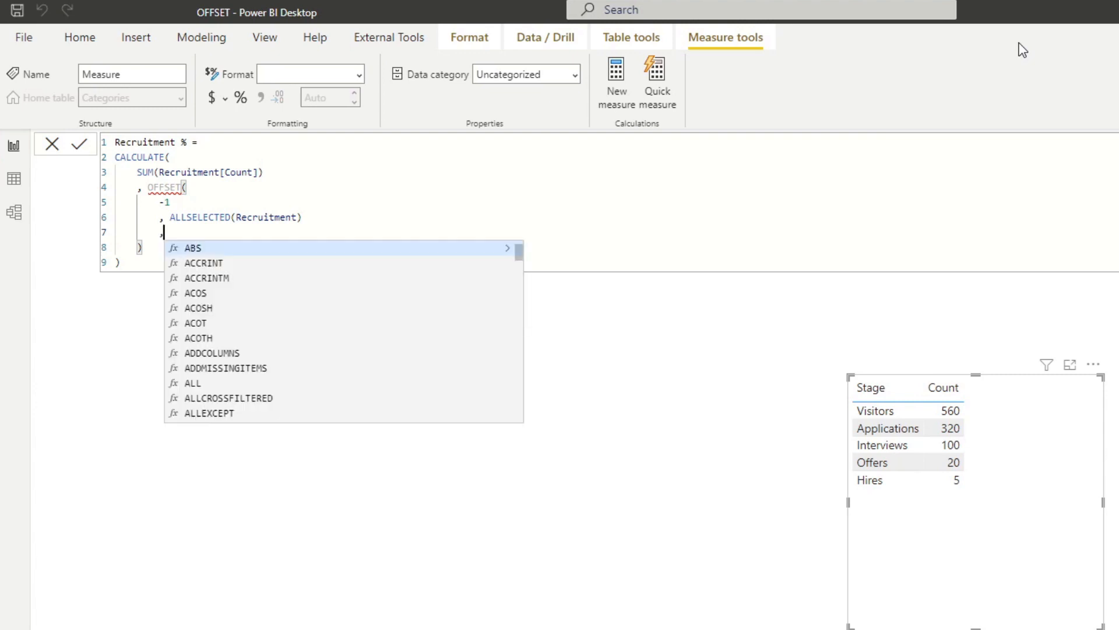
pyautogui.write(' ORDERBY()')
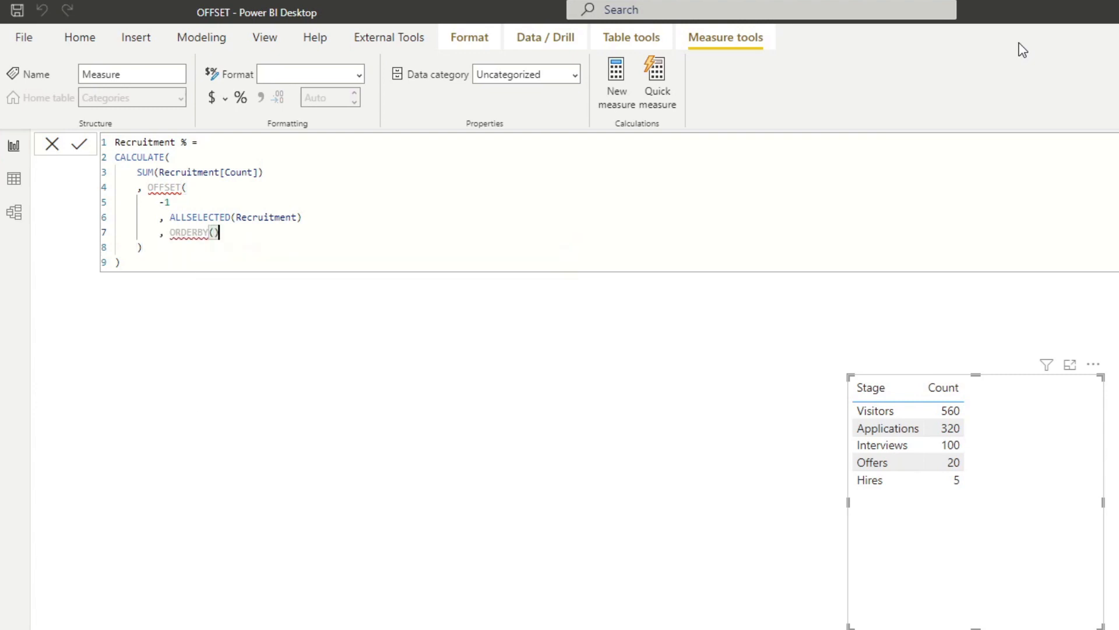
pyautogui.press('Left')
pyautogui.write('ORder')
pyautogui.press('Down')
pyautogui.press('Down')
pyautogui.press('Down')
pyautogui.press('Down')
pyautogui.press('Down')
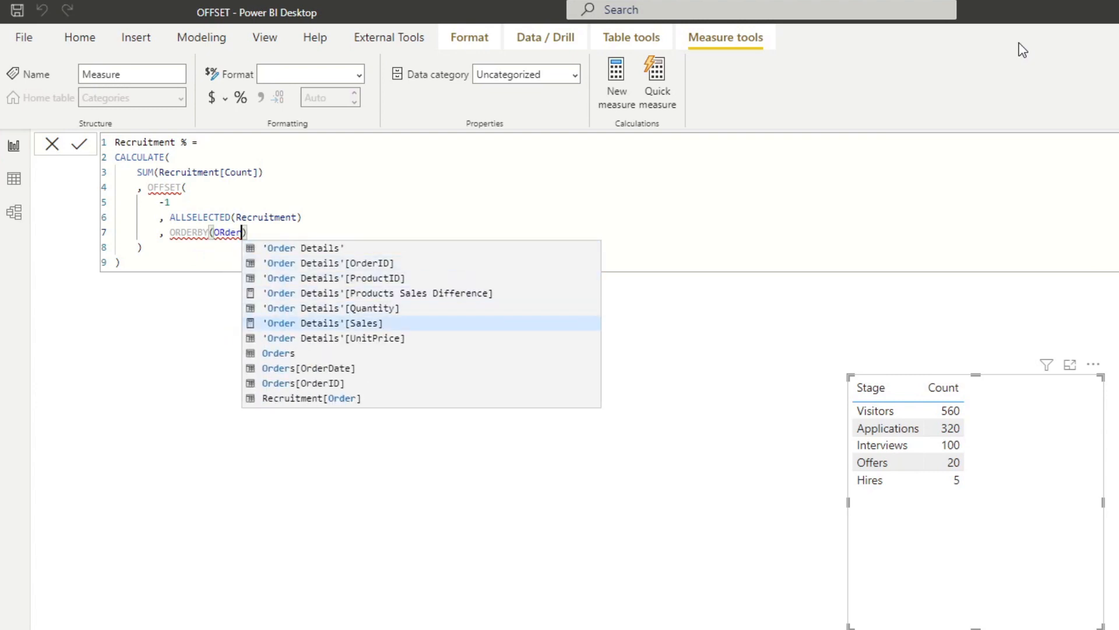
pyautogui.press('Down')
pyautogui.press('Down')
pyautogui.press('Down')
pyautogui.press('Down')
pyautogui.press('Down')
pyautogui.press('Tab')
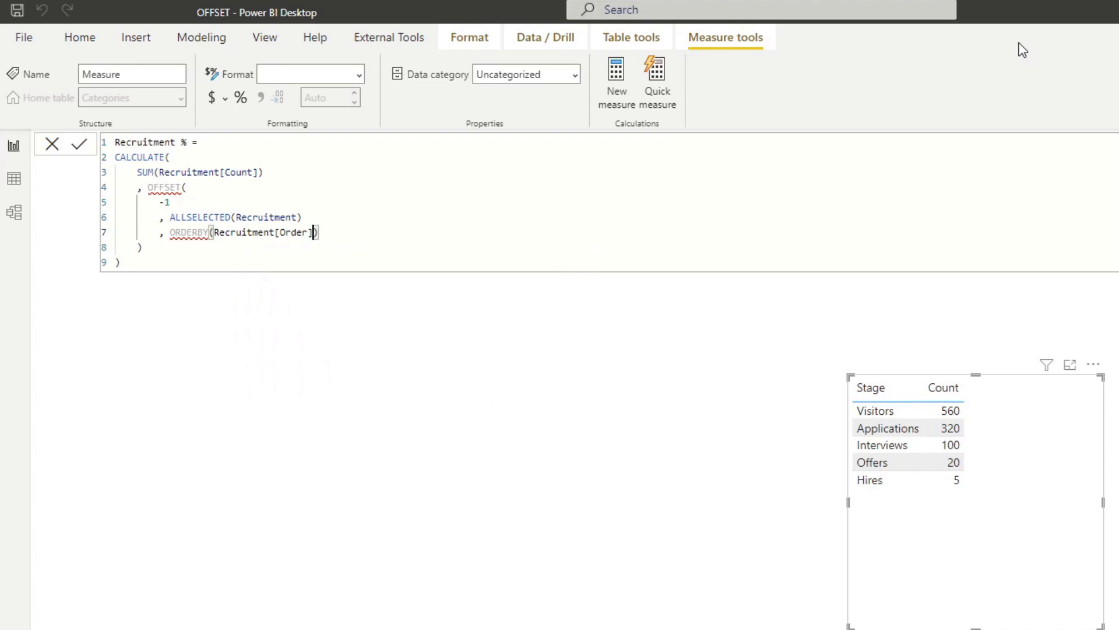
# Set the ORDERBY direction to ASC and add the committed Recruitment % measure to the recruitment stage table
pyautogui.write(', ASC')
pyautogui.hotkey('ctrl', 'End')
pyautogui.press('Return')
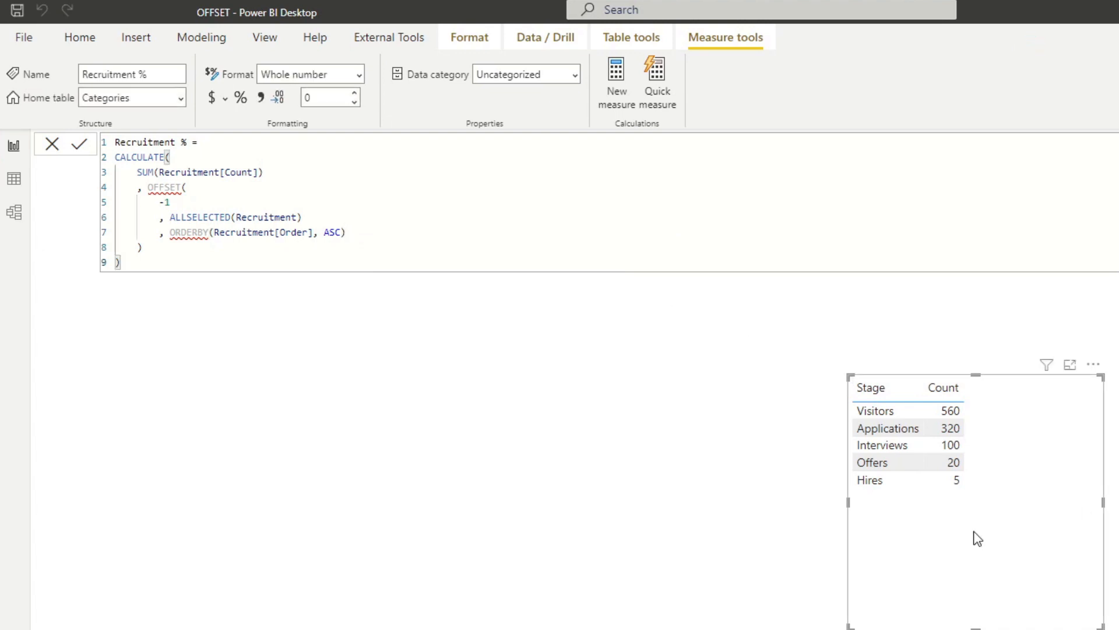
pyautogui.moveTo(1014, 626); pyautogui.dragTo(1011, 533)
pyautogui.click(808, 483)
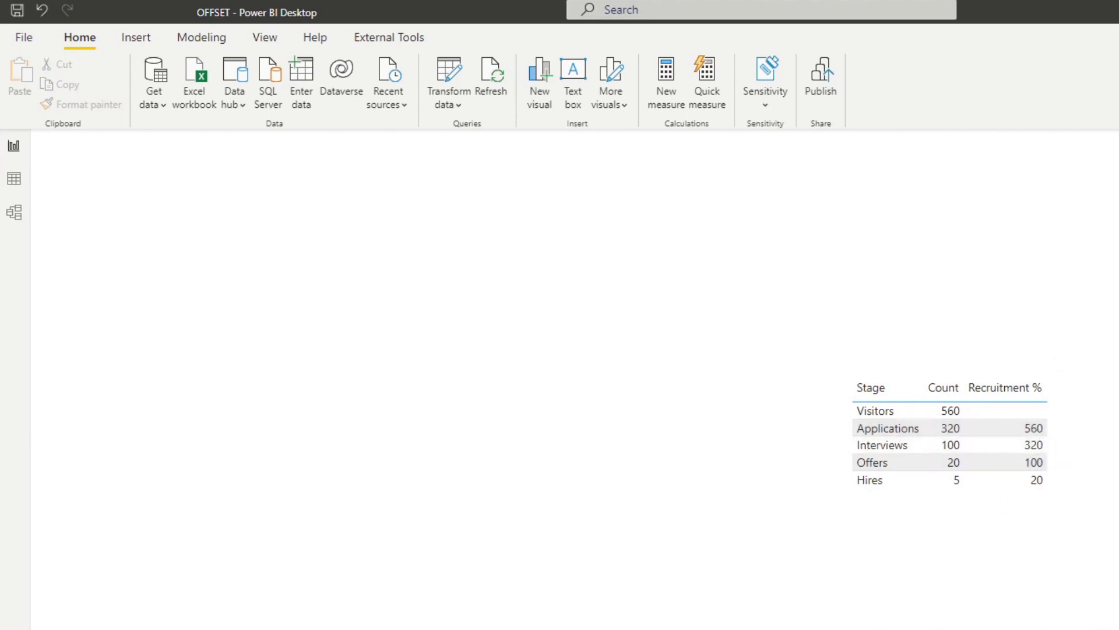
# Reopen the Recruitment % formula and assign its CALCULATE expression to a variable named _prev
pyautogui.click(1116, 300)
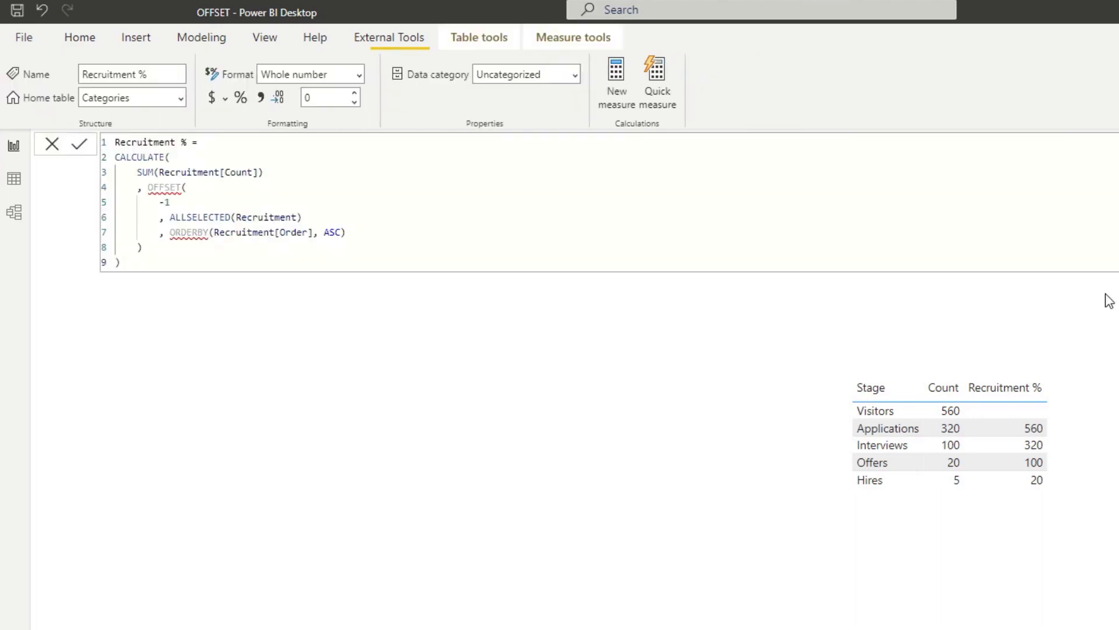
pyautogui.click(213, 170)
pyautogui.click(219, 143)
pyautogui.click(114, 156)
pyautogui.write('VAR _p')
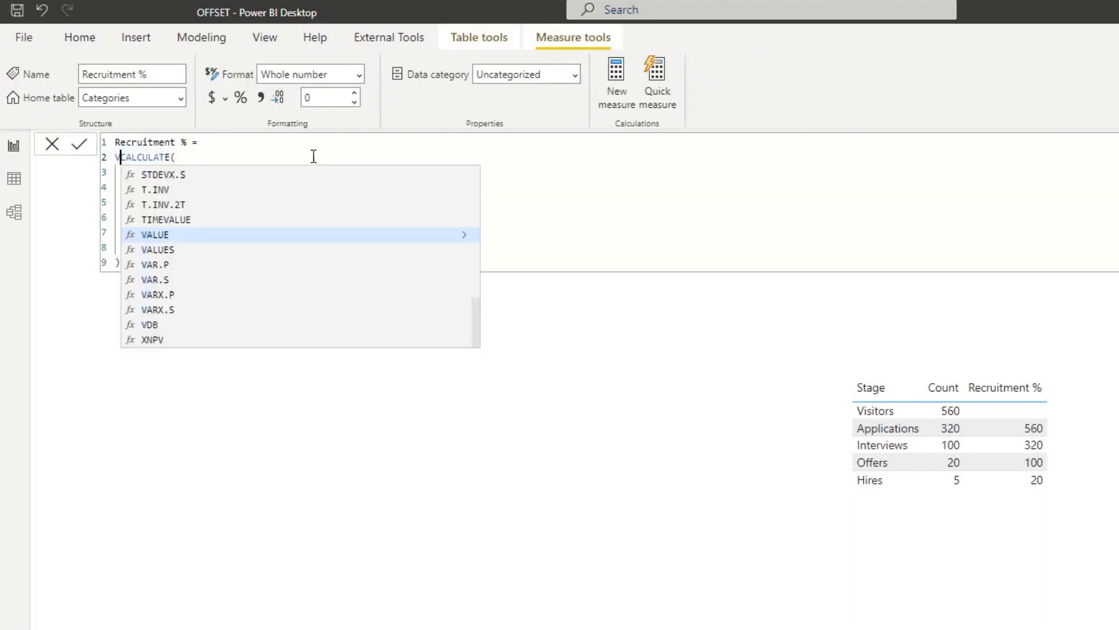
pyautogui.write('rev =')
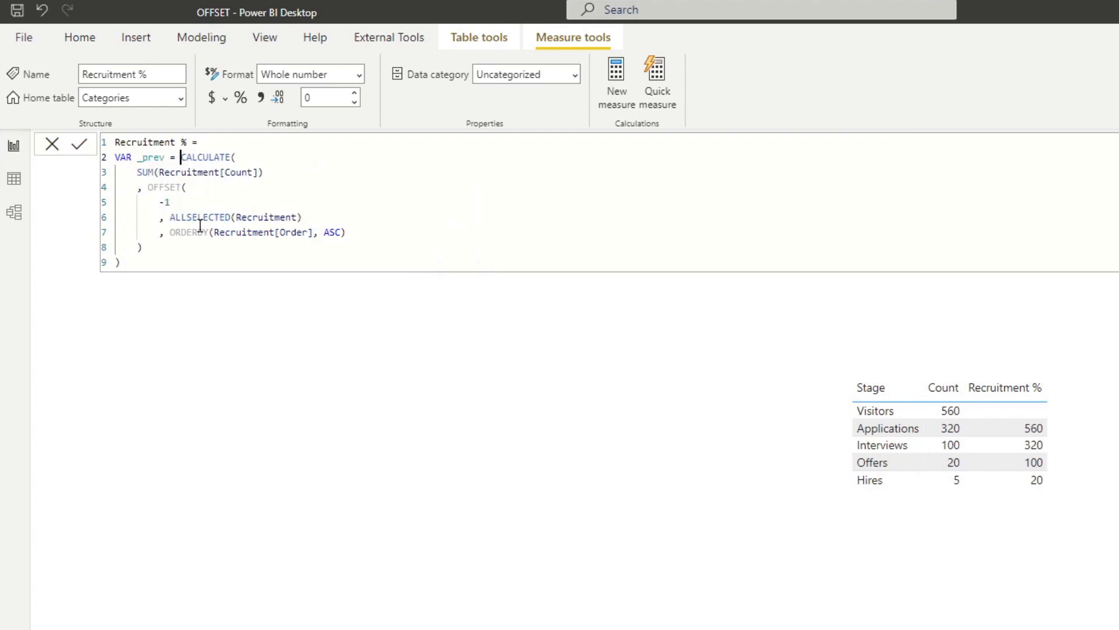
# Add a RETURN section below the variable with a DIVIDE function that uses SUM(Recruitment[Count]) as numerator
pyautogui.click(181, 267)
pyautogui.press('Return')
pyautogui.write('RETURN')
pyautogui.press('Return')
pyautogui.write('DIVIDE( ')
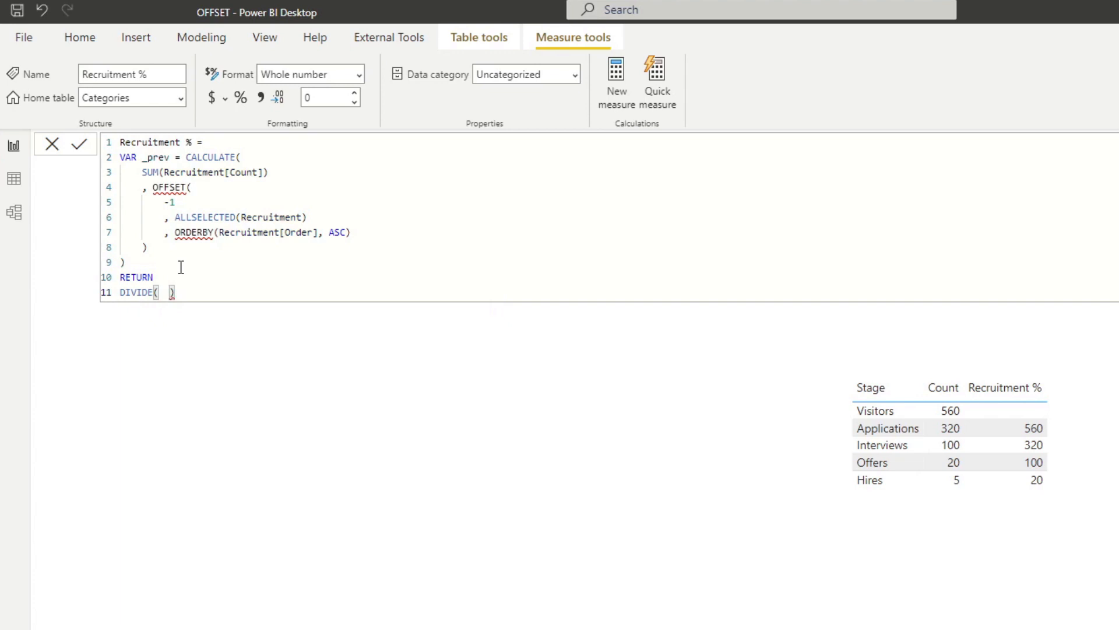
pyautogui.write('SUM(Count),')
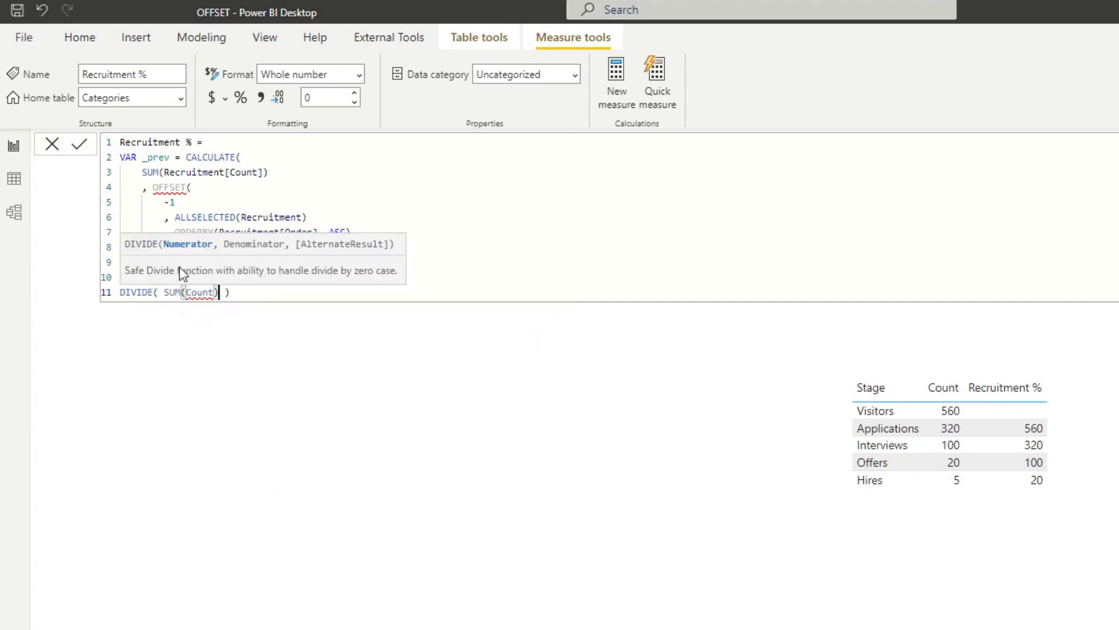
pyautogui.press('BackSpace')
pyautogui.press('BackSpace')
pyautogui.press('BackSpace')
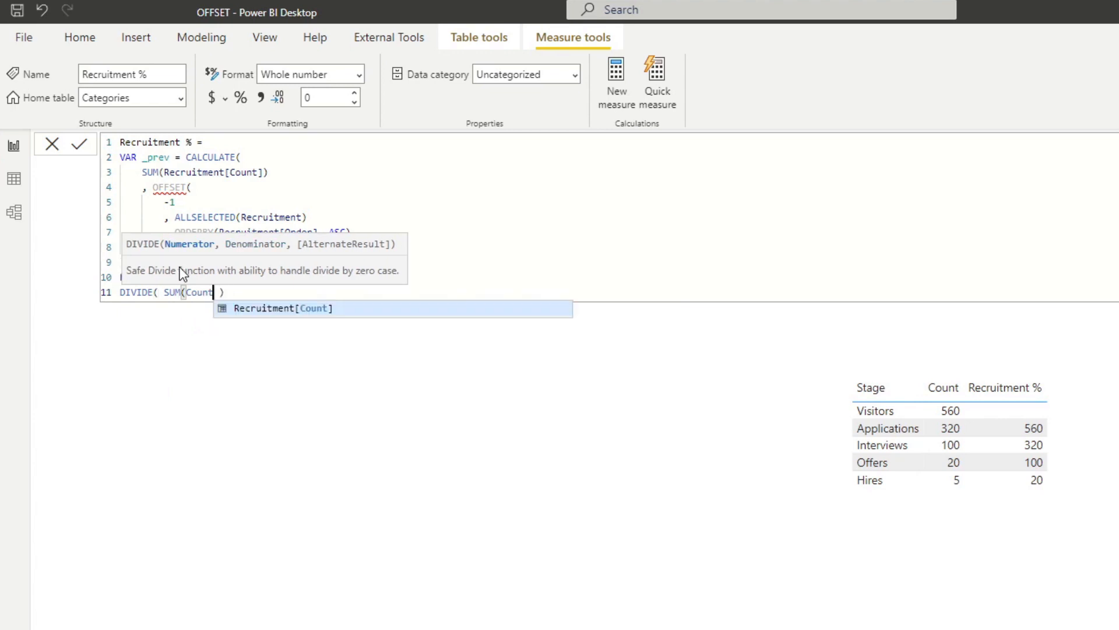
pyautogui.press('Tab')
pyautogui.write(',')
pyautogui.press('BackSpace')
pyautogui.write('), ')
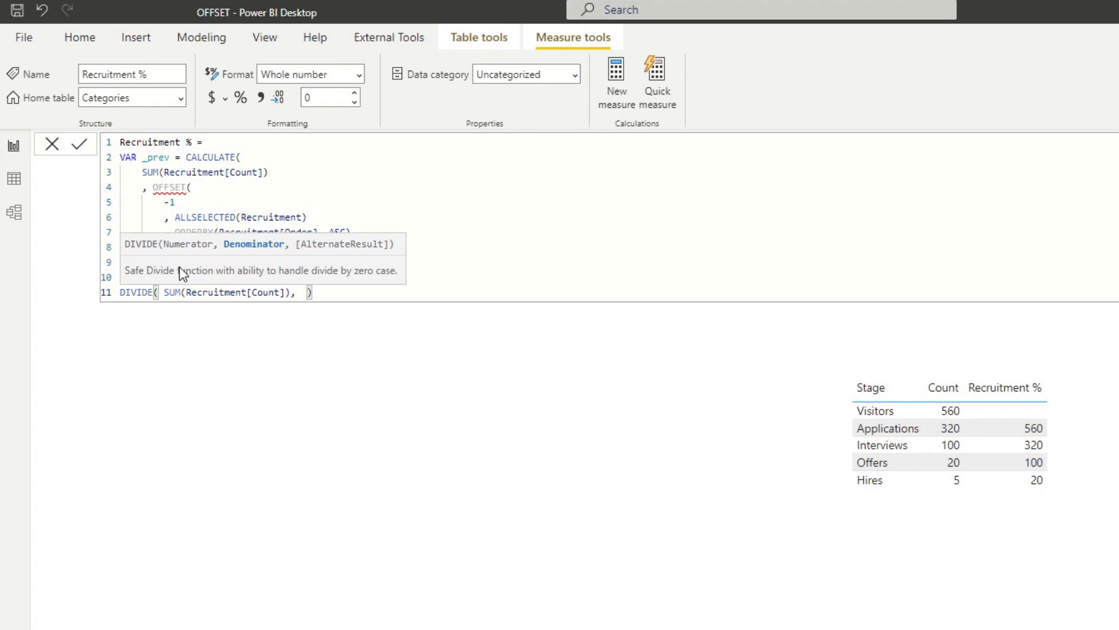
# Use _prev as the DIVIDE denominator, subtract 1 from the result, and commit the measure
pyautogui.write('_prev')
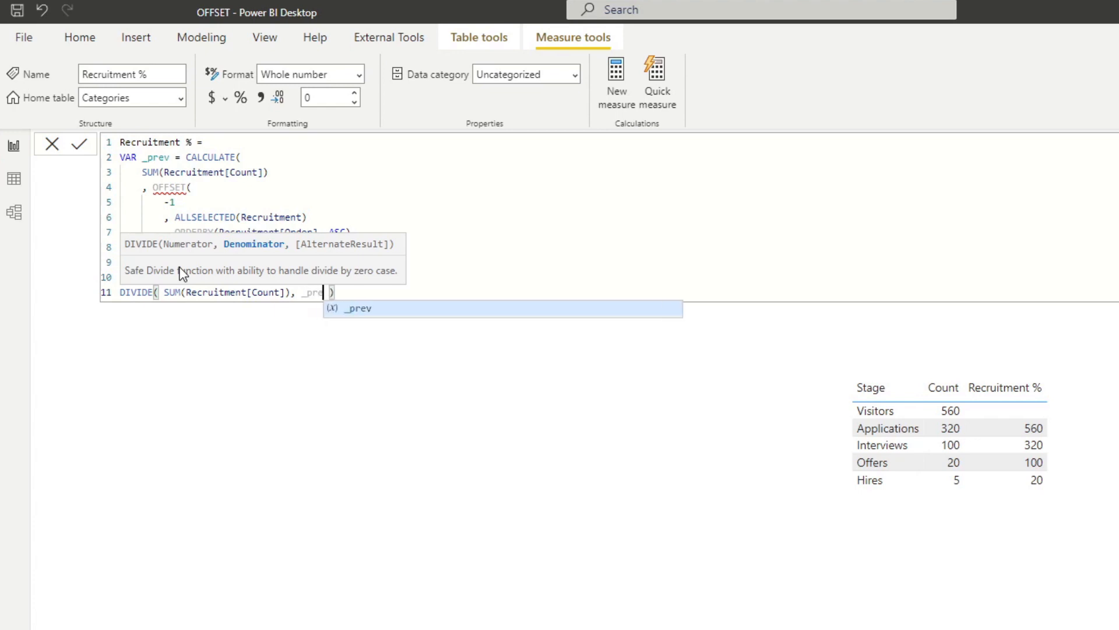
pyautogui.press('End')
pyautogui.write('- 1')
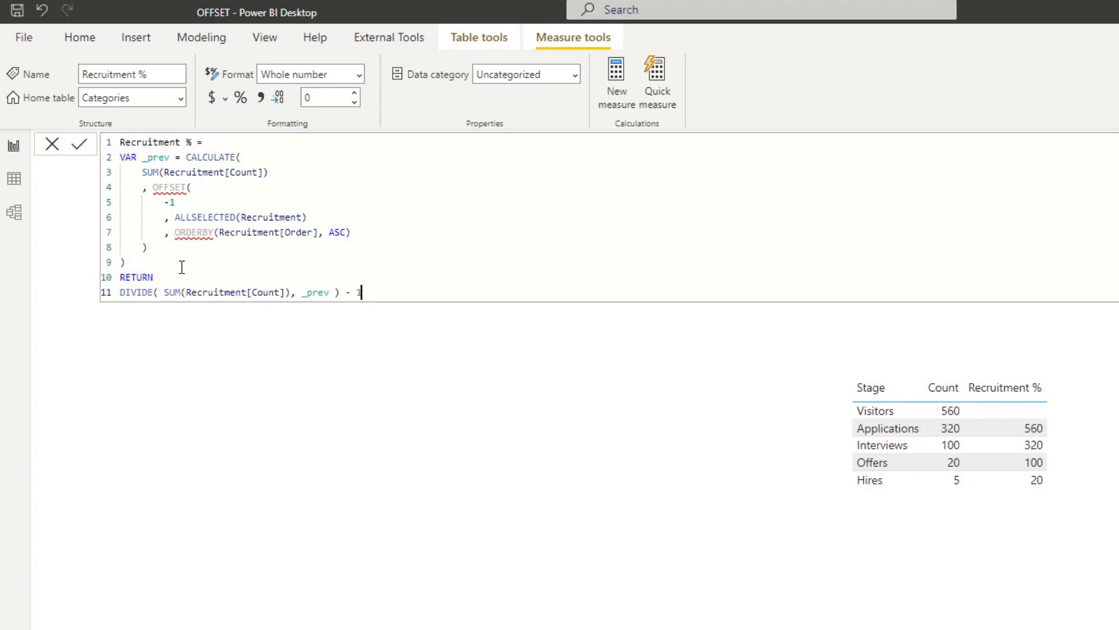
pyautogui.click(138, 325)
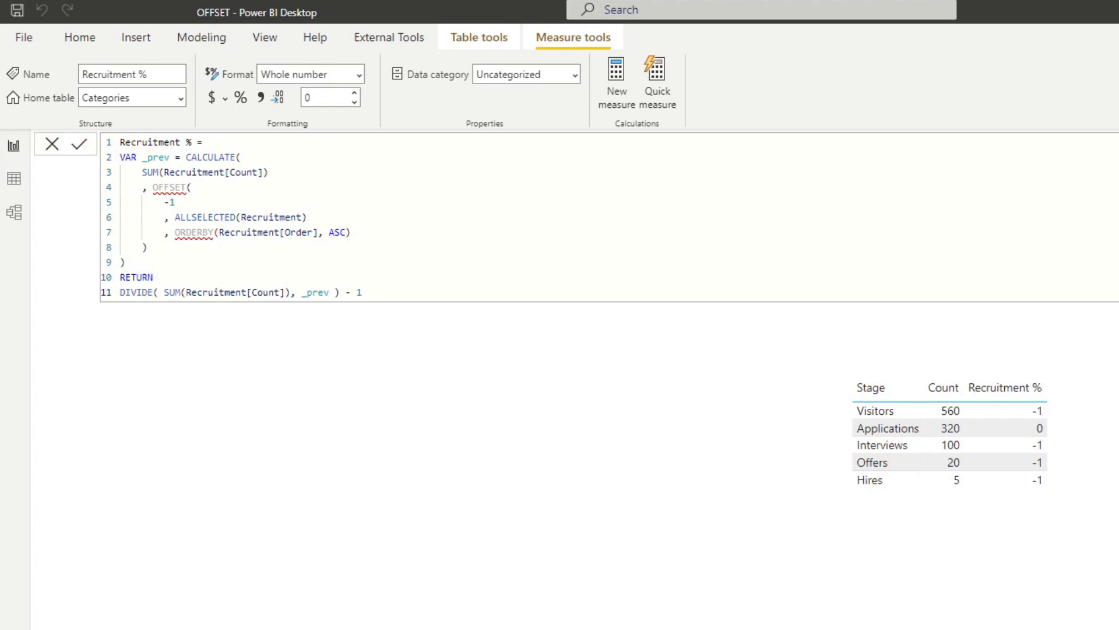
# Format the Recruitment % measure as a percentage with 0 decimal places
pyautogui.click(240, 98)
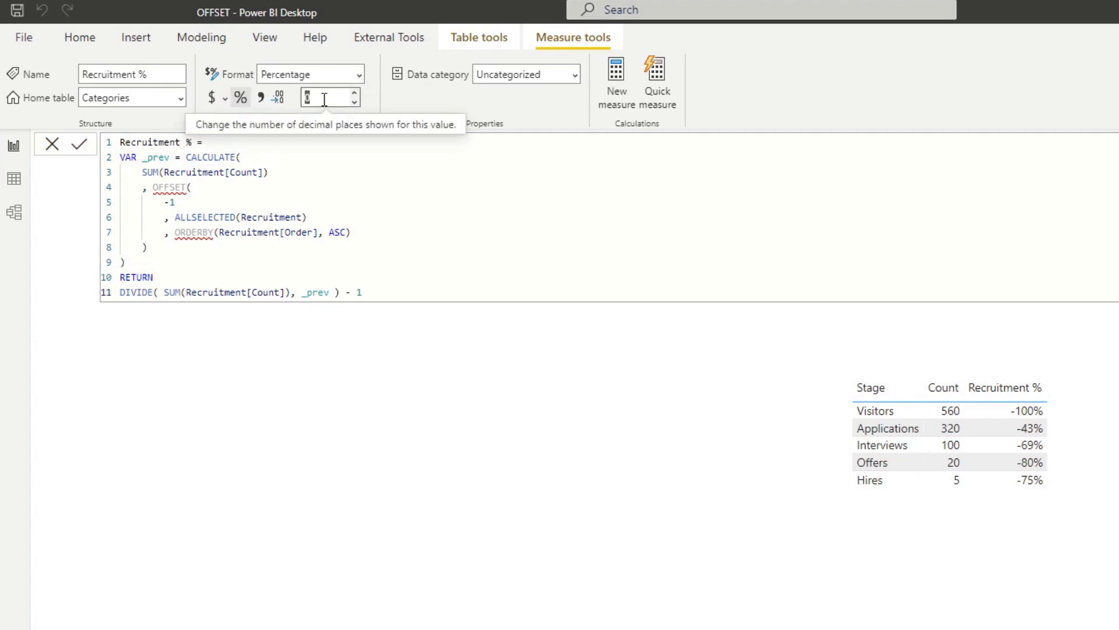
pyautogui.write('0')
pyautogui.click(705, 536)
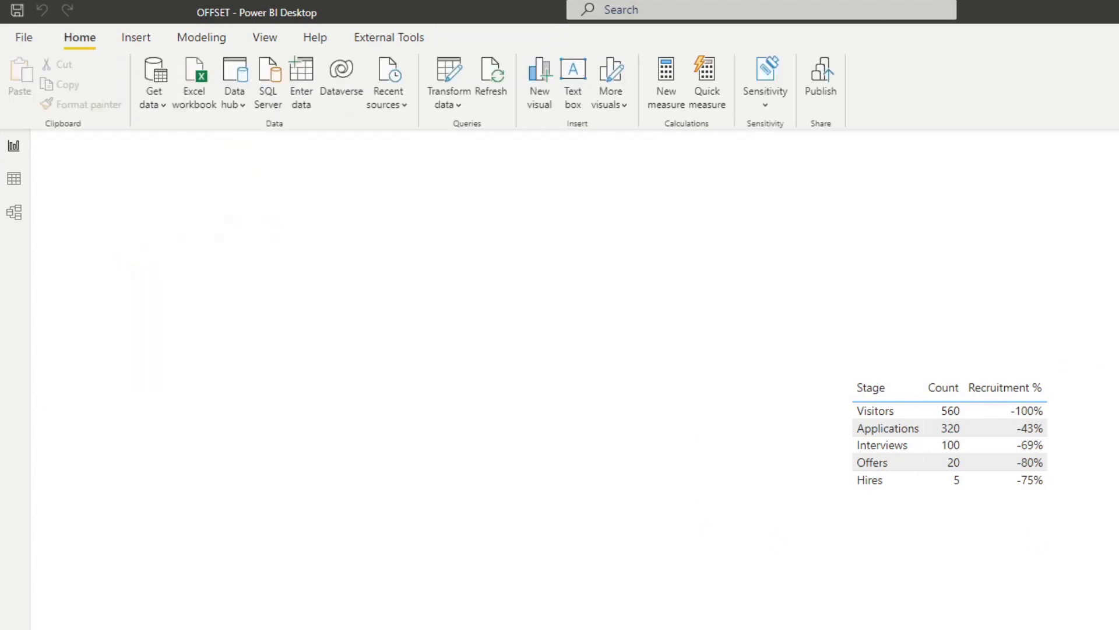
pyautogui.click(991, 460)
pyautogui.click(692, 441)
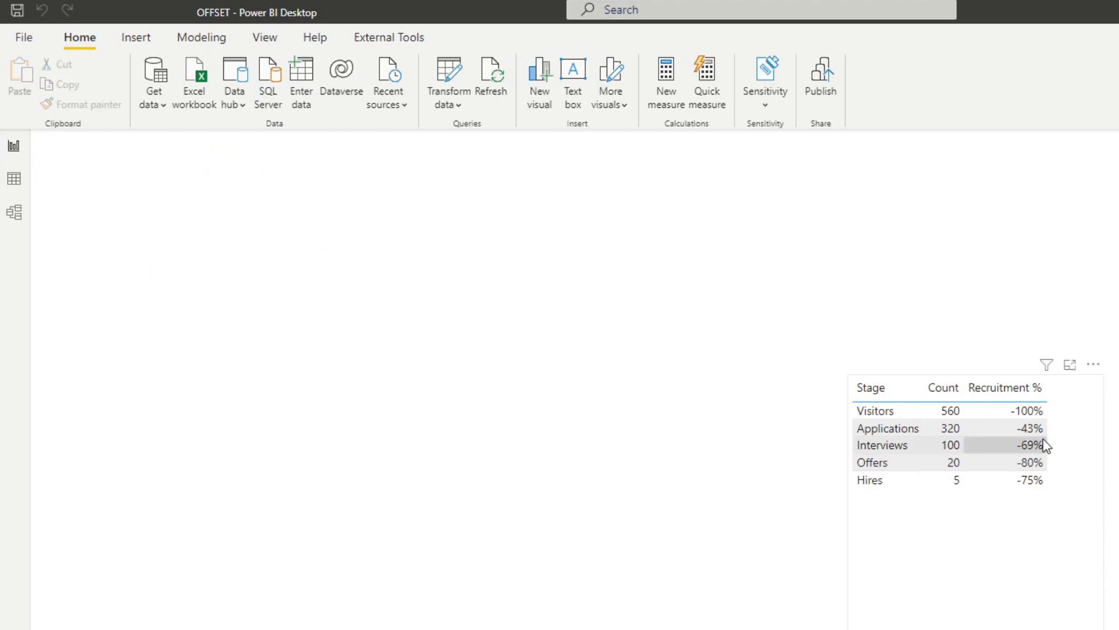